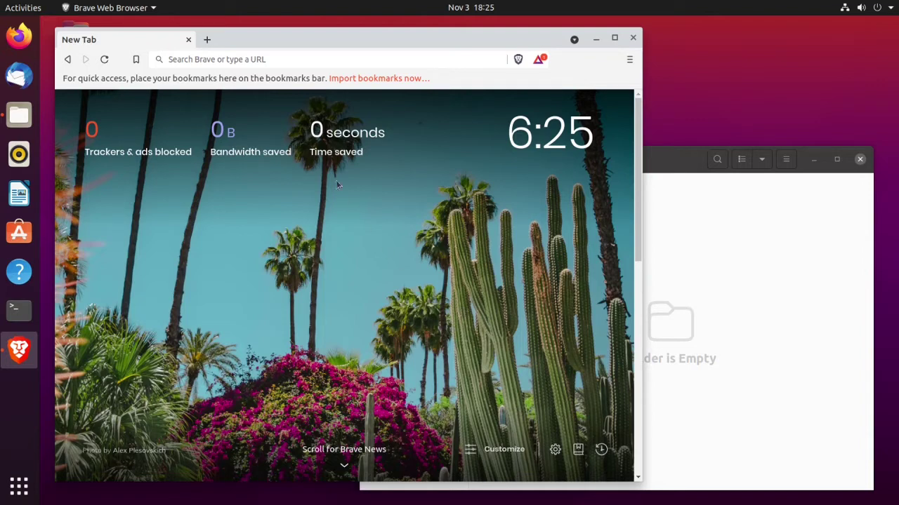
# - Go to digibook.com/en/skin/index.html and look over the skin categories offered on the page
pyautogui.click(273, 59)
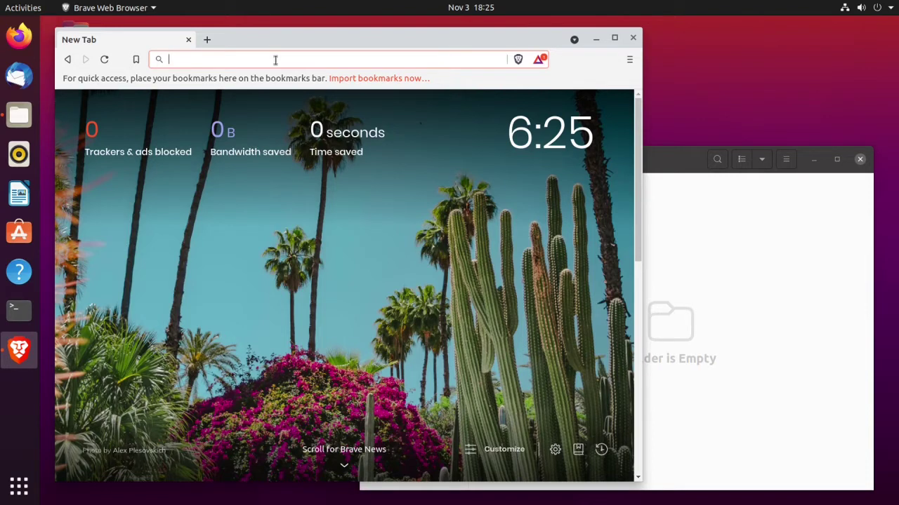
pyautogui.write('digibook')
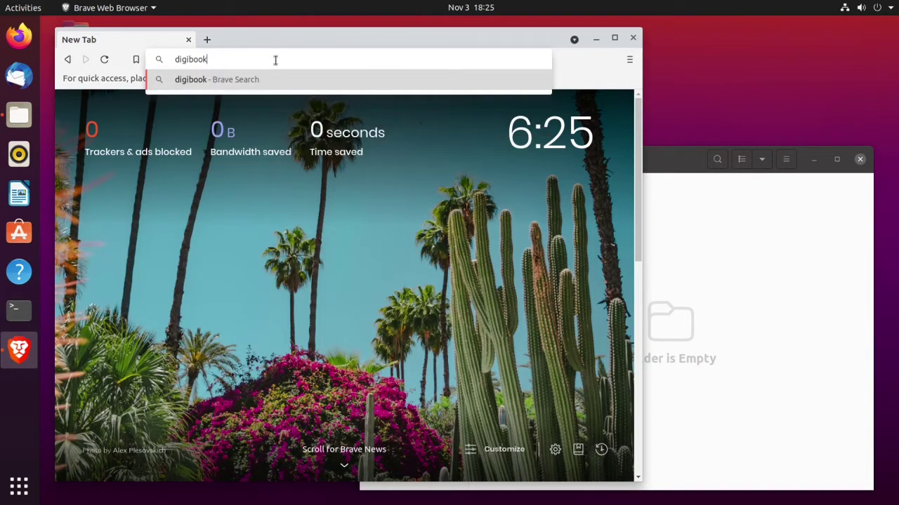
pyautogui.write('.com')
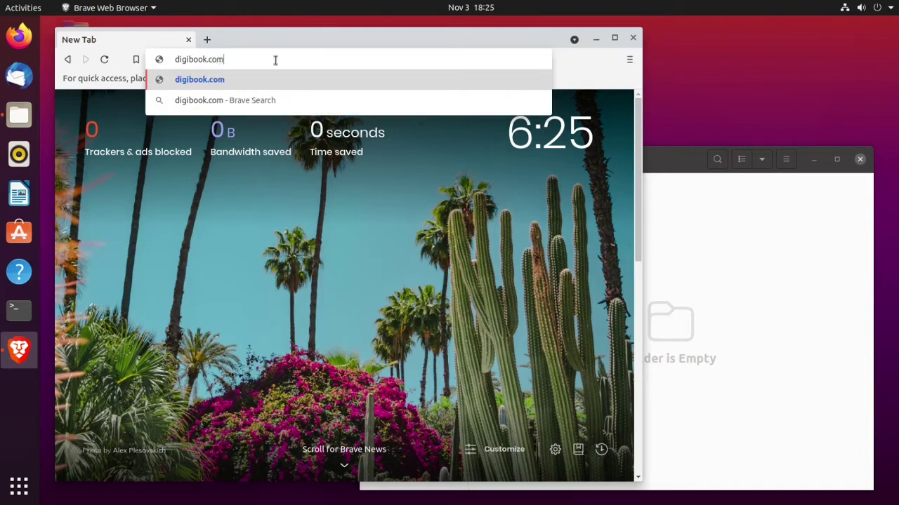
pyautogui.write('/en/ski')
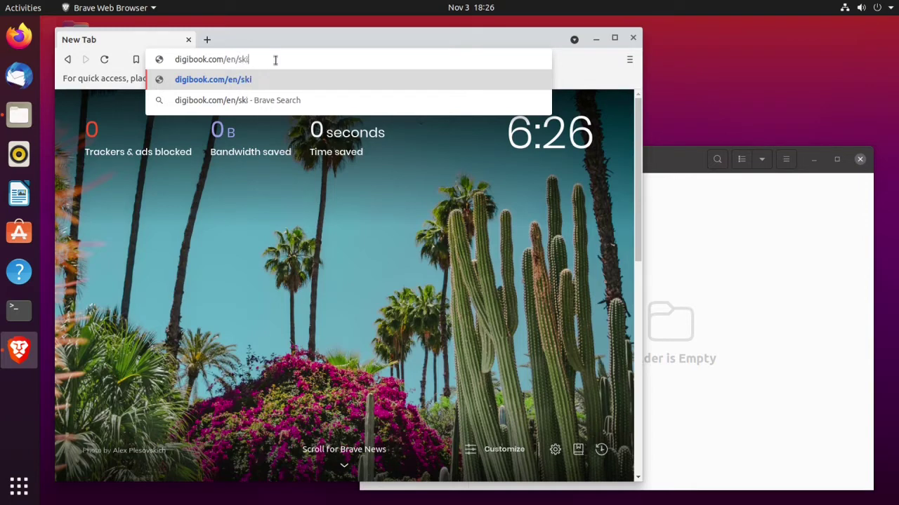
pyautogui.write('n/index.html')
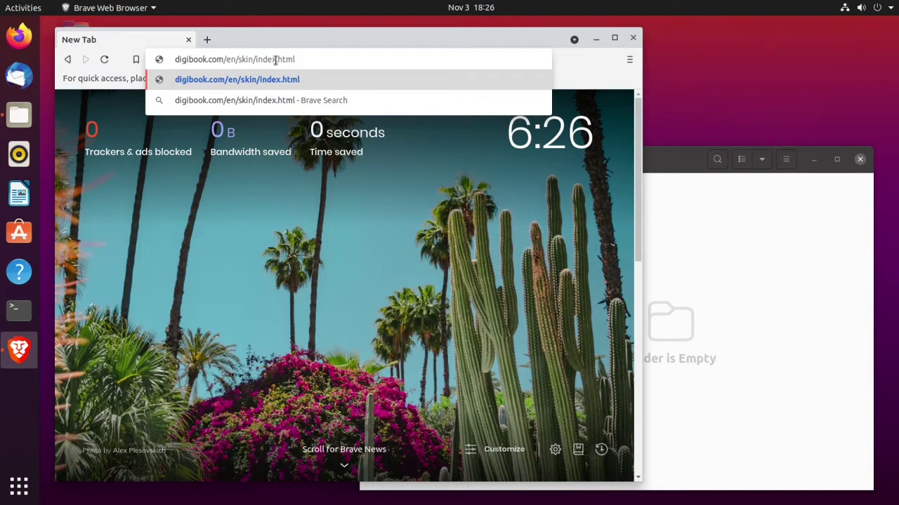
pyautogui.press('Return')
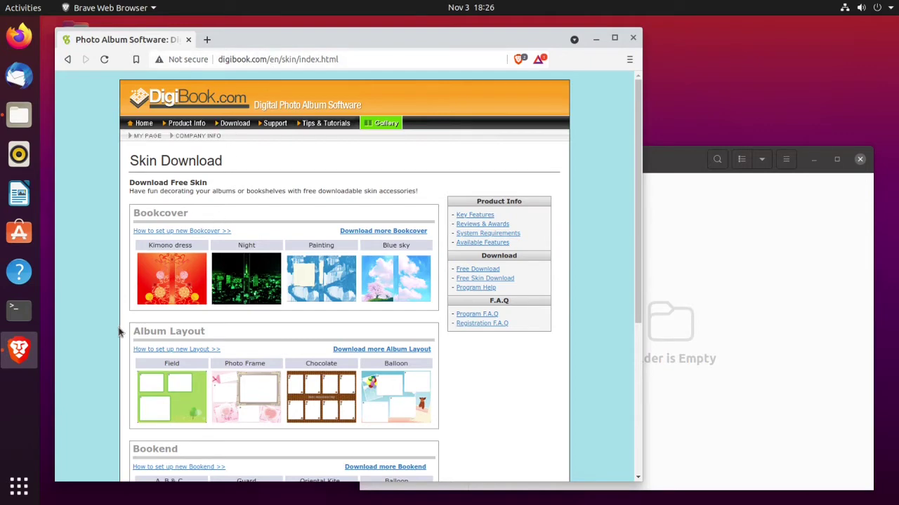
pyautogui.scroll(-5, 98, 332)
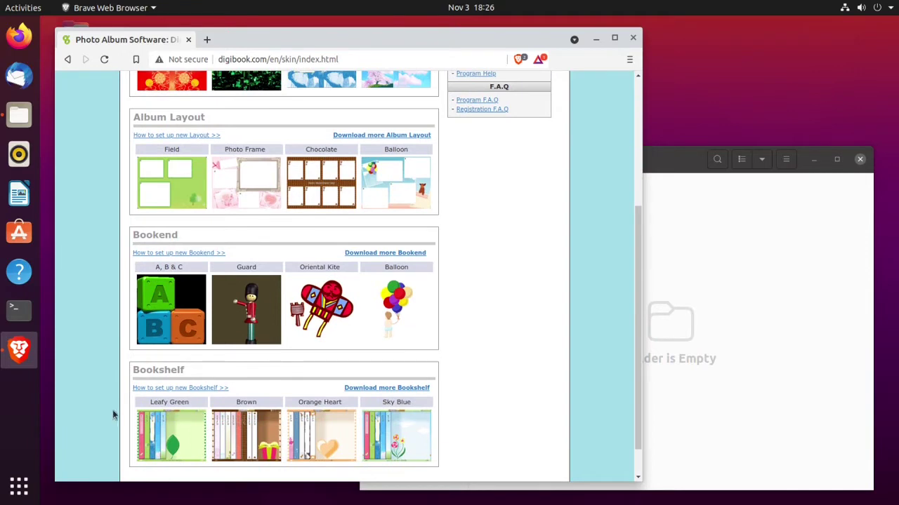
pyautogui.scroll(5, 106, 401)
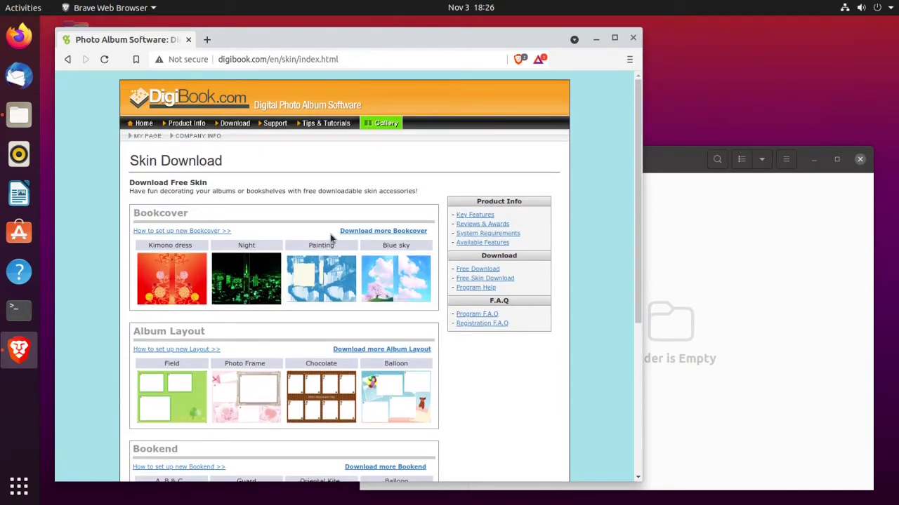
# - From the full Bookcover list, save the archived copy of the Dogs cover, dog_belt.GCV, in the DigiBook Skins folder within Downloads
pyautogui.click(379, 232)
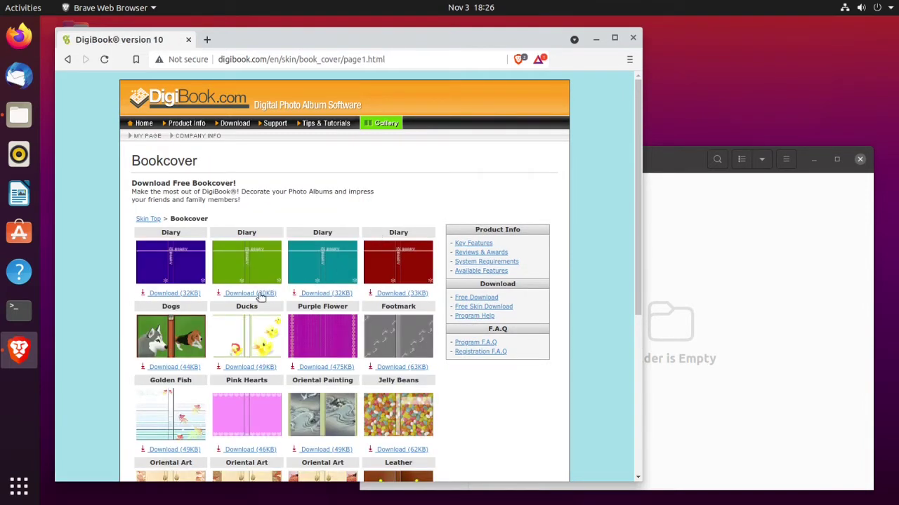
pyautogui.click(176, 370)
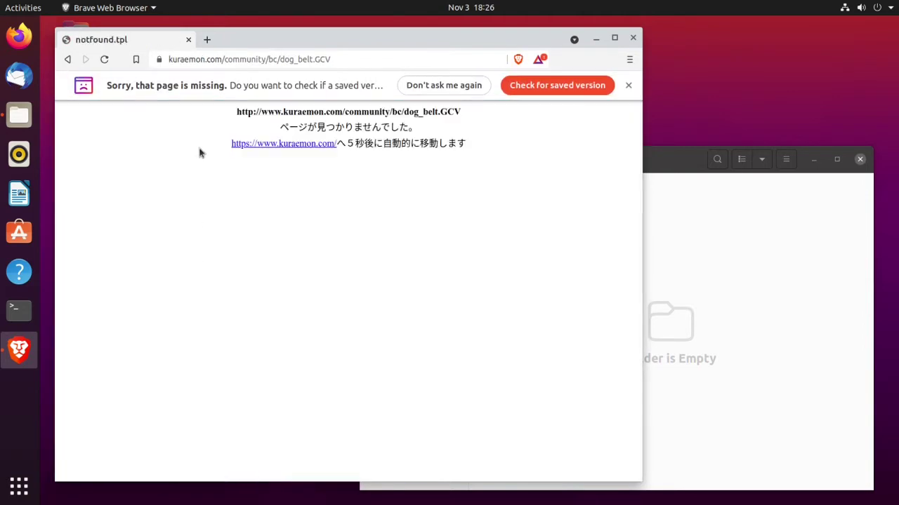
pyautogui.click(545, 89)
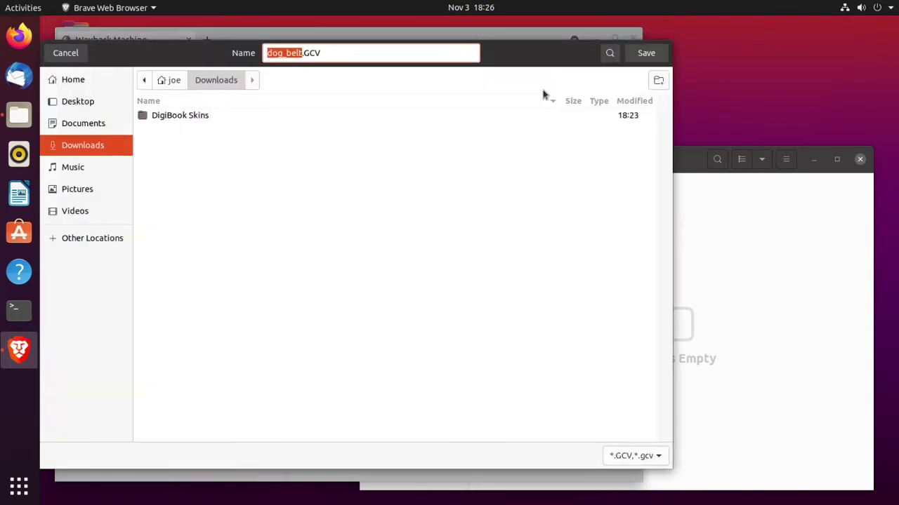
pyautogui.click(203, 118)
pyautogui.doubleClick(203, 118)
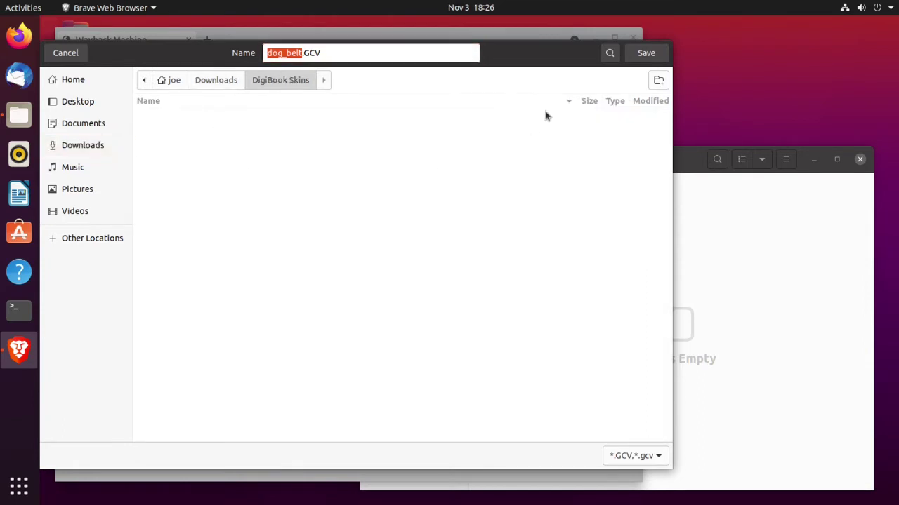
pyautogui.click(637, 59)
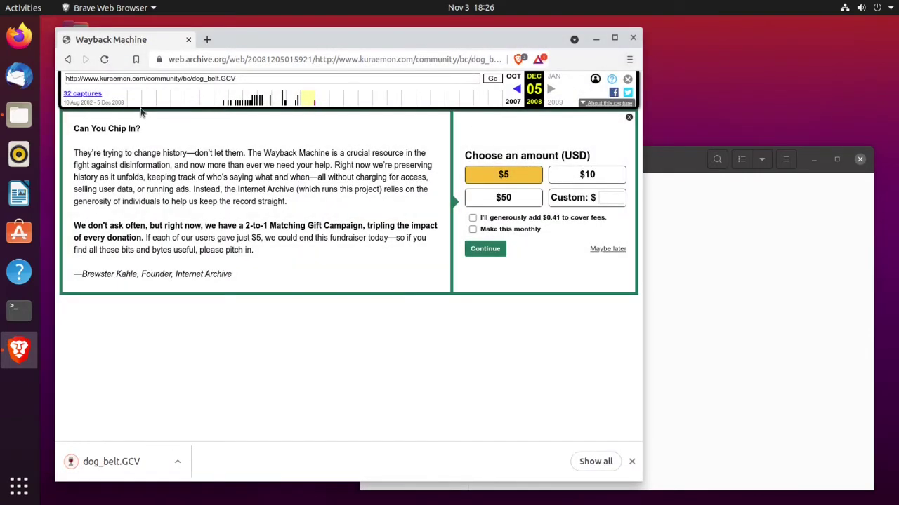
# - Return to the Skin Download page and open the full list of Album Layout downloads
pyautogui.click(66, 60)
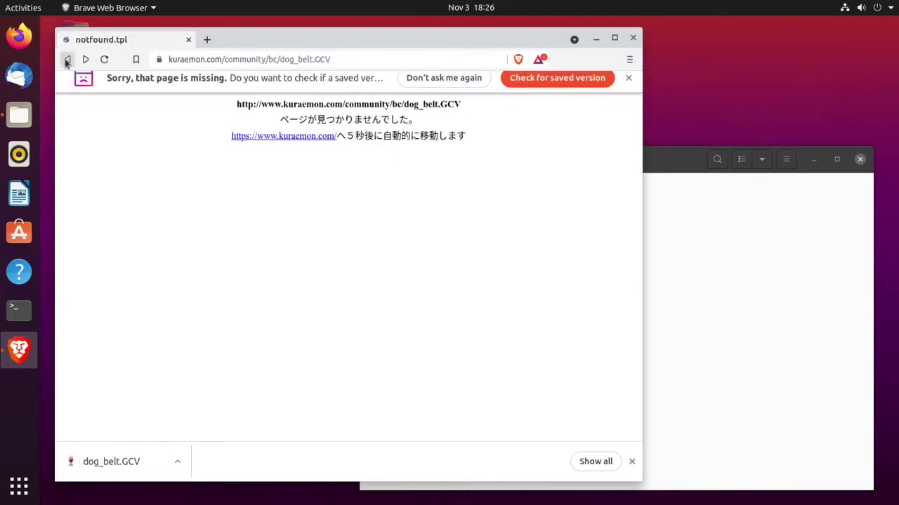
pyautogui.click(66, 61)
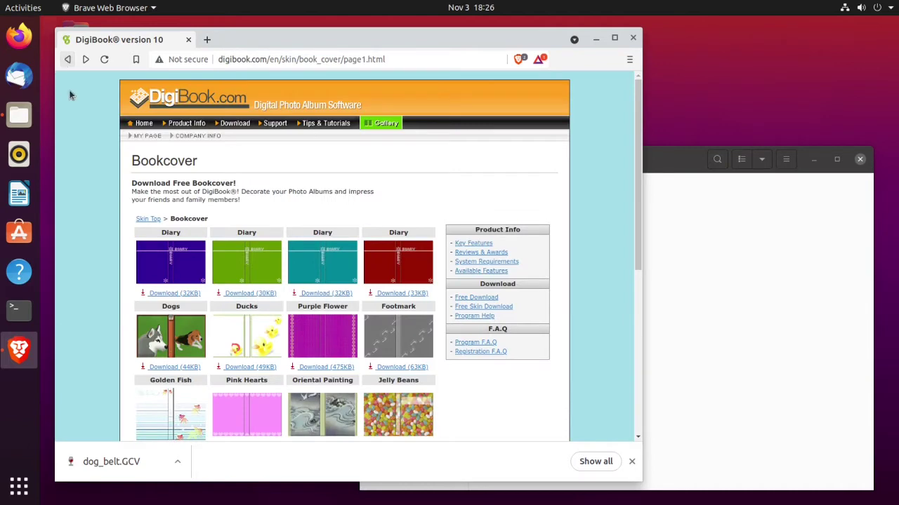
pyautogui.click(67, 59)
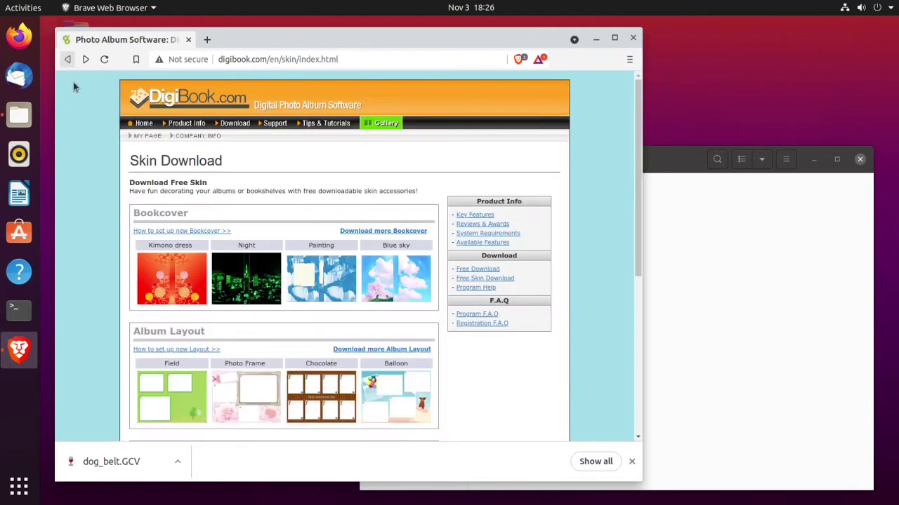
pyautogui.click(400, 350)
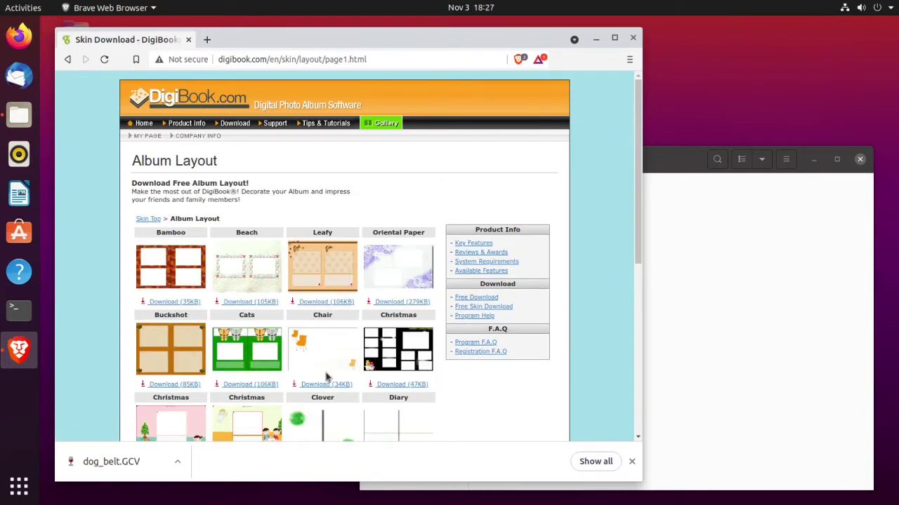
# - Save the archived copy of the Cats album layout, neko_lay.gll, in the DigiBook Skins folder
pyautogui.click(260, 388)
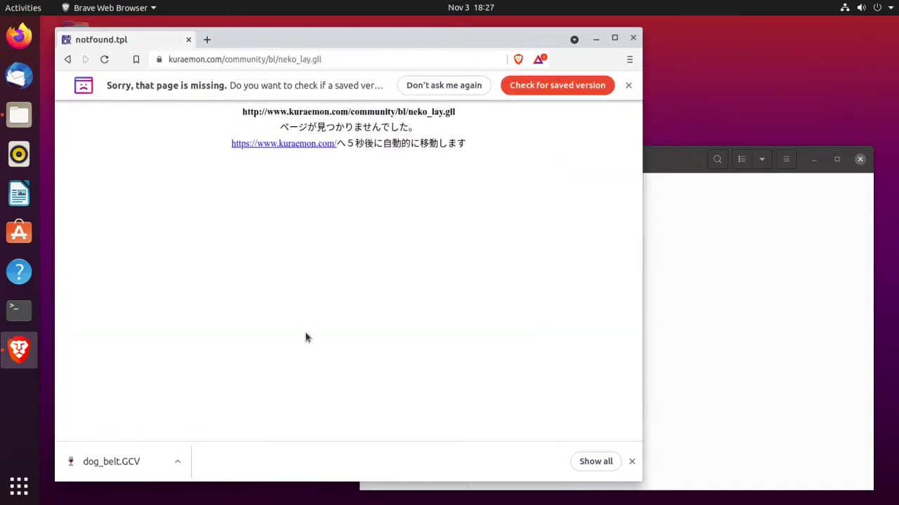
pyautogui.click(555, 87)
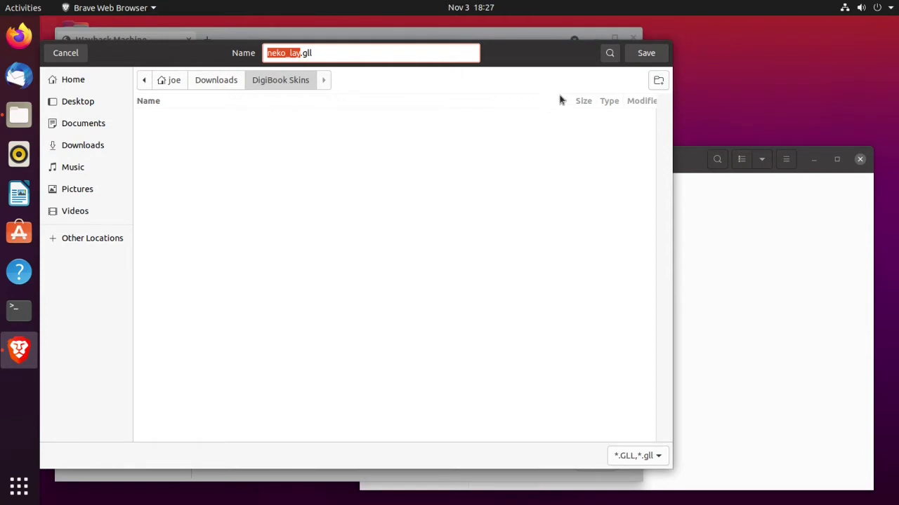
pyautogui.click(642, 57)
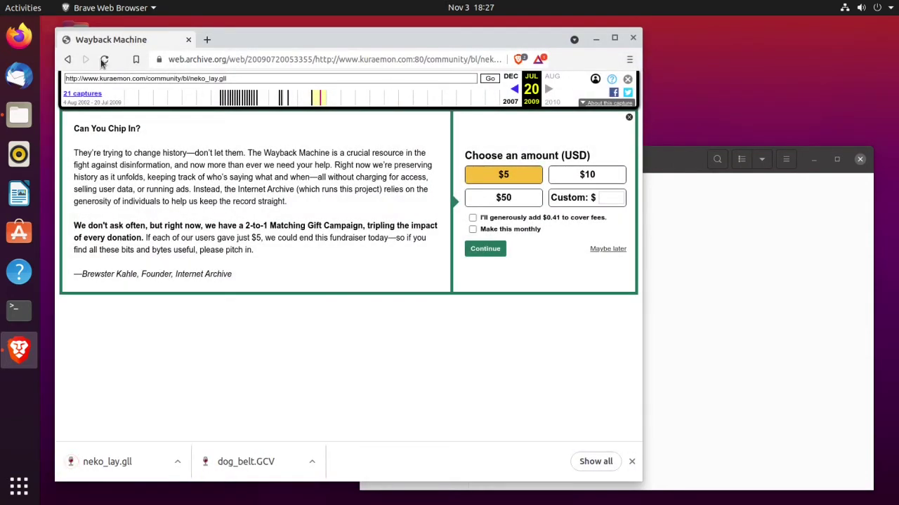
# - Return to the Skin Download page and open the full list of Bookend downloads
pyautogui.click(69, 59)
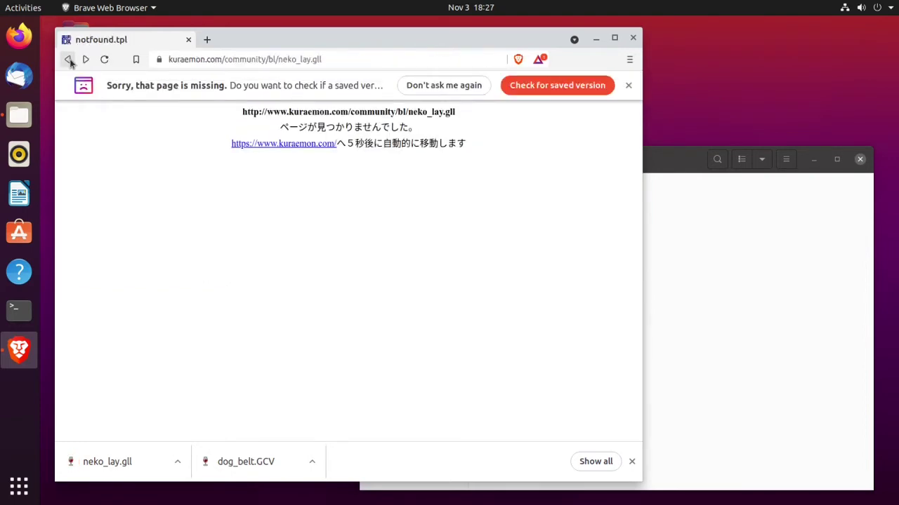
pyautogui.click(68, 60)
pyautogui.click(68, 60)
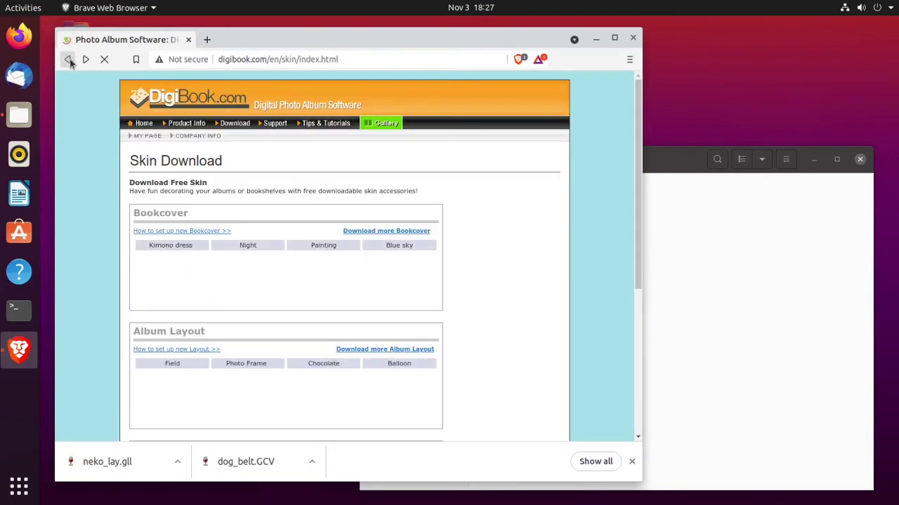
pyautogui.scroll(-1, 89, 147)
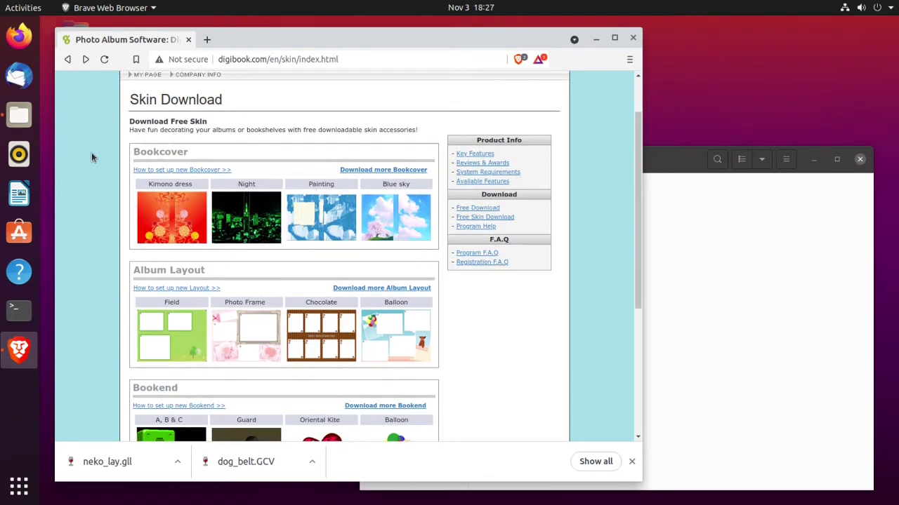
pyautogui.scroll(-5, 91, 158)
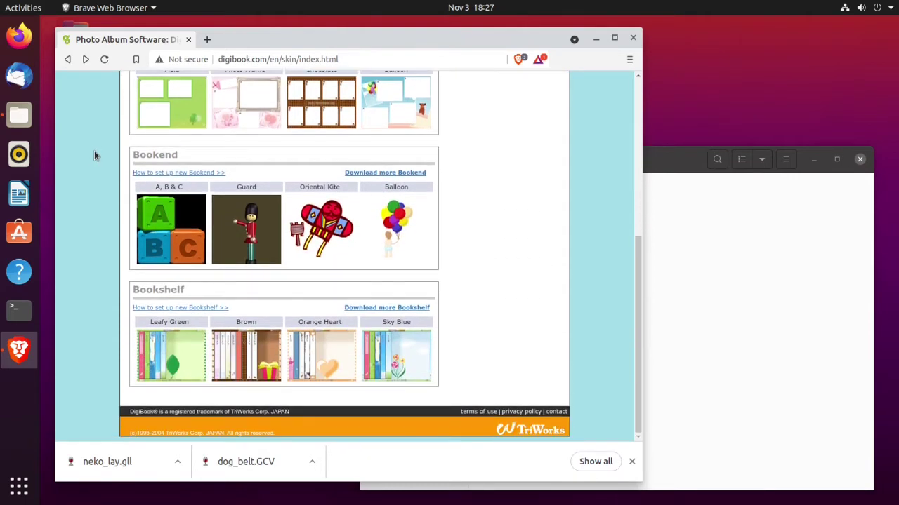
pyautogui.click(420, 174)
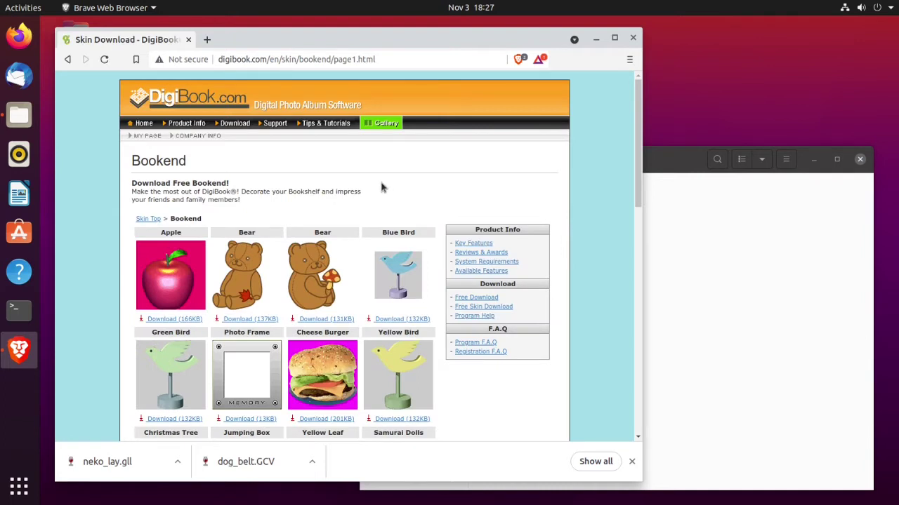
# - Save the archived image of the Bear bookend holding a mushroom, bookend_kumakinoko.bmp, in the DigiBook Skins folder
pyautogui.click(328, 320)
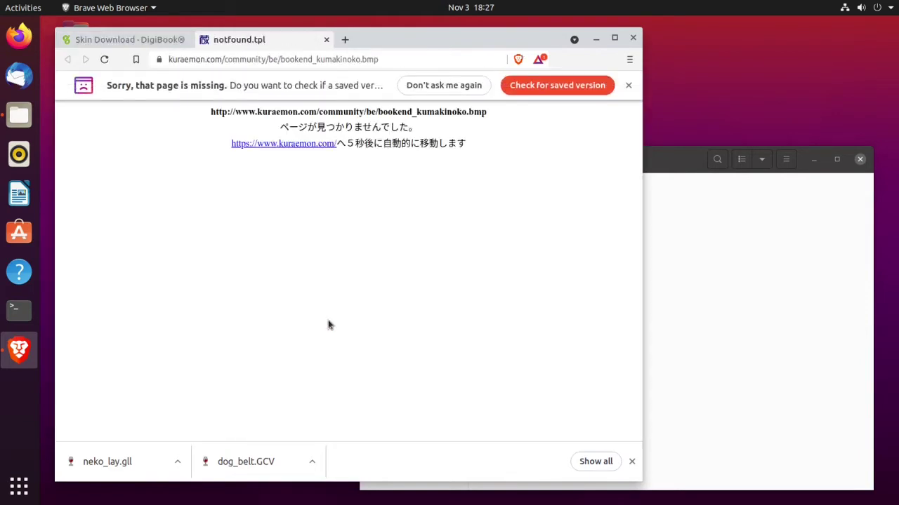
pyautogui.click(542, 91)
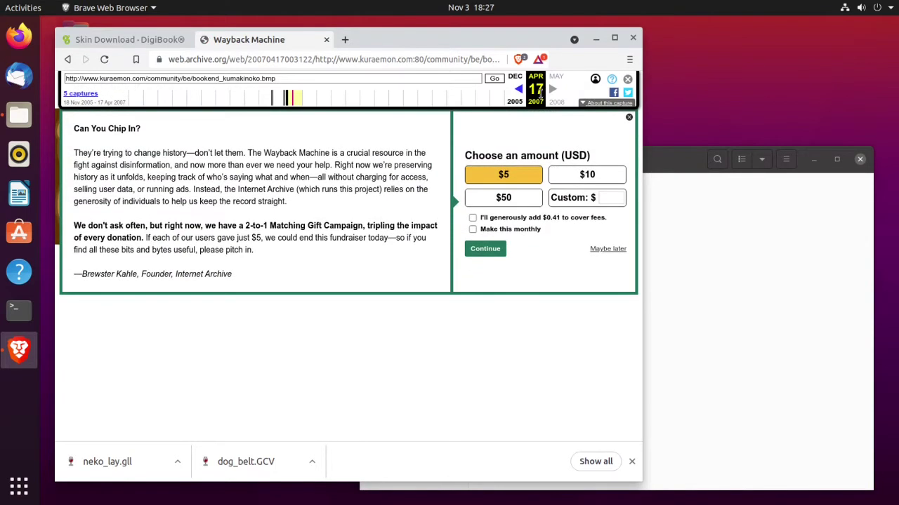
pyautogui.click(629, 117)
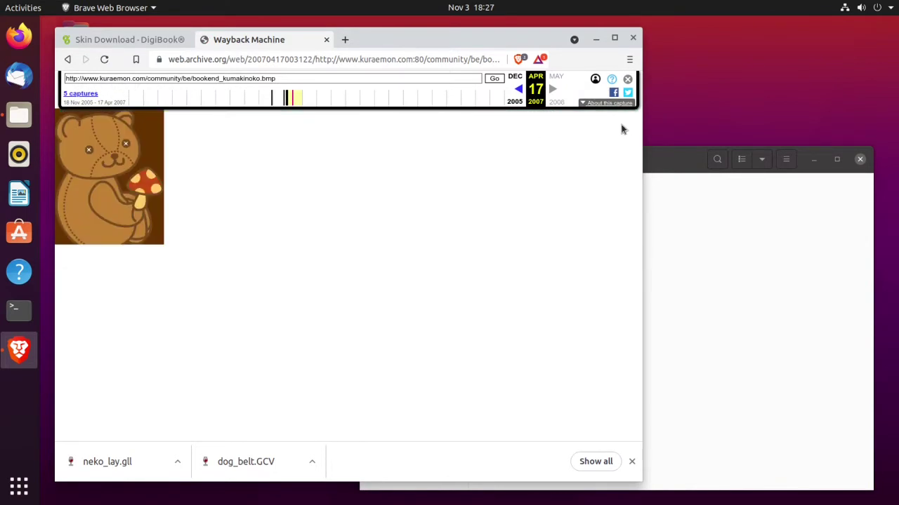
pyautogui.rightClick(134, 179)
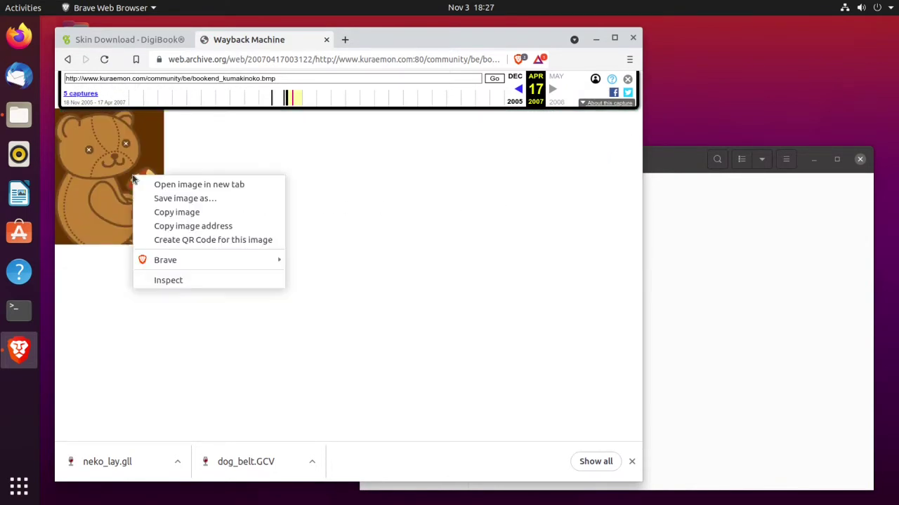
pyautogui.click(167, 201)
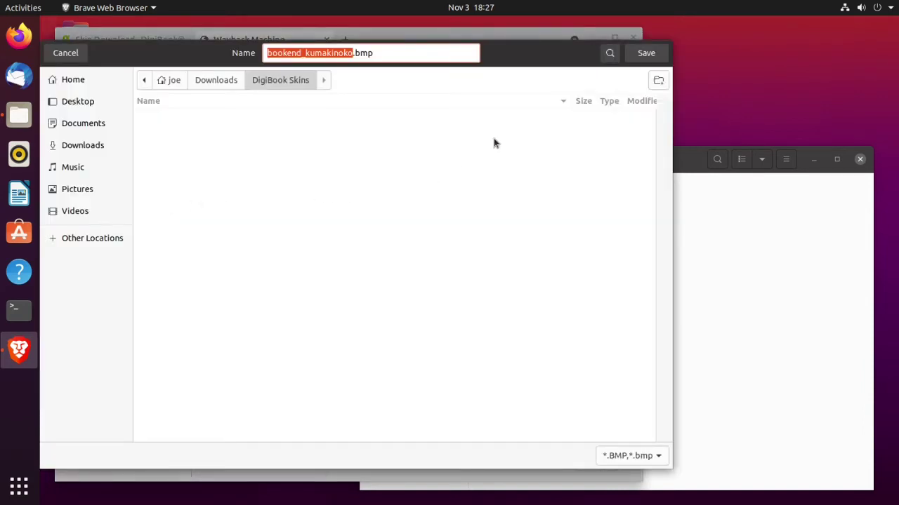
pyautogui.click(644, 54)
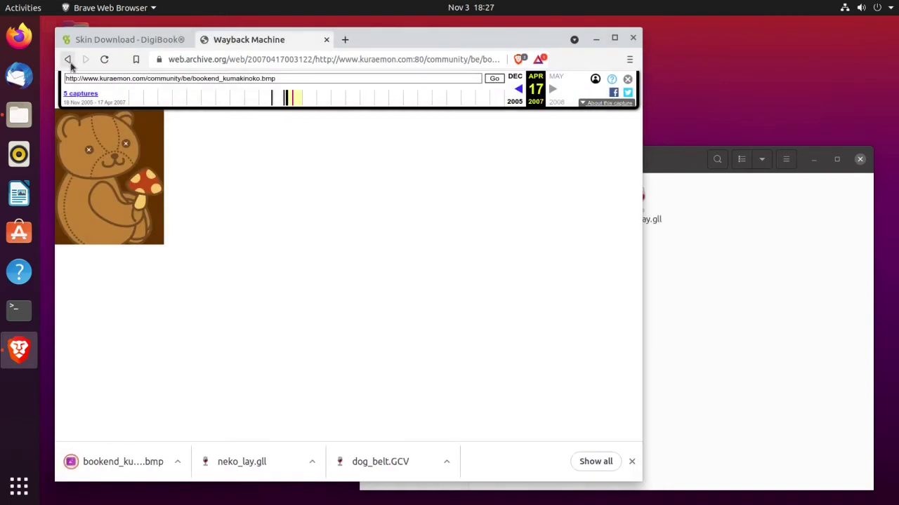
# - Close the bear bookend's tab and open the full list of Bookshelf downloads from the Skin Download page
pyautogui.click(69, 60)
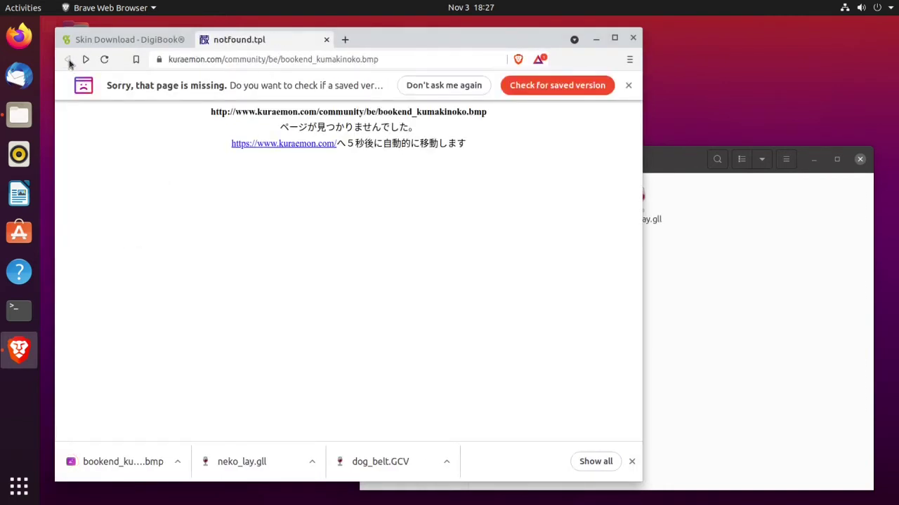
pyautogui.click(327, 39)
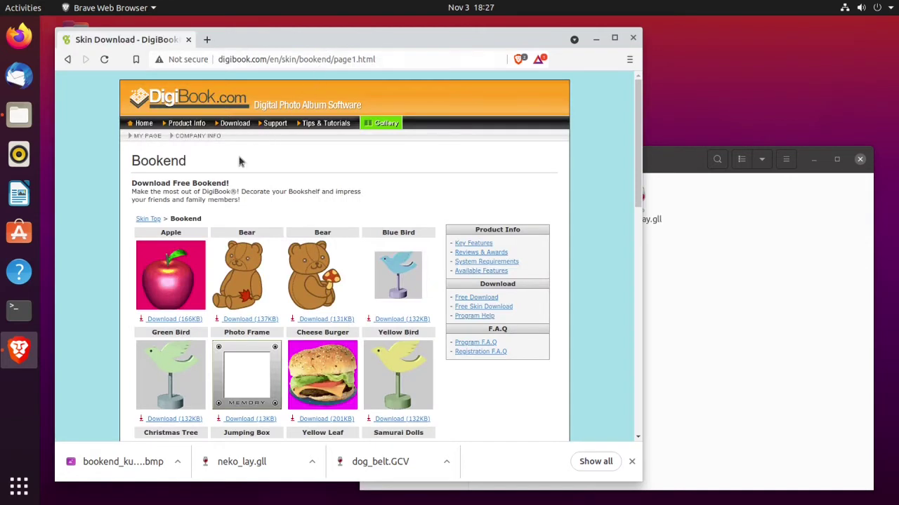
pyautogui.click(67, 60)
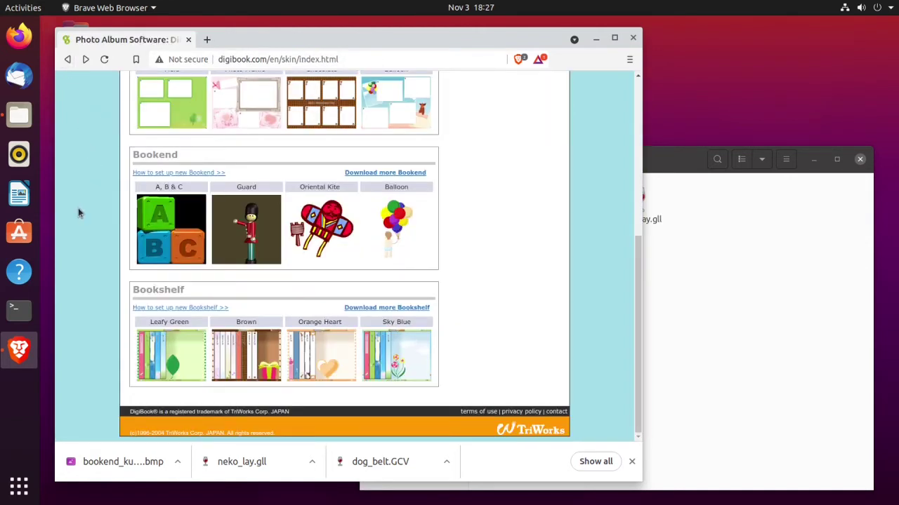
pyautogui.click(370, 307)
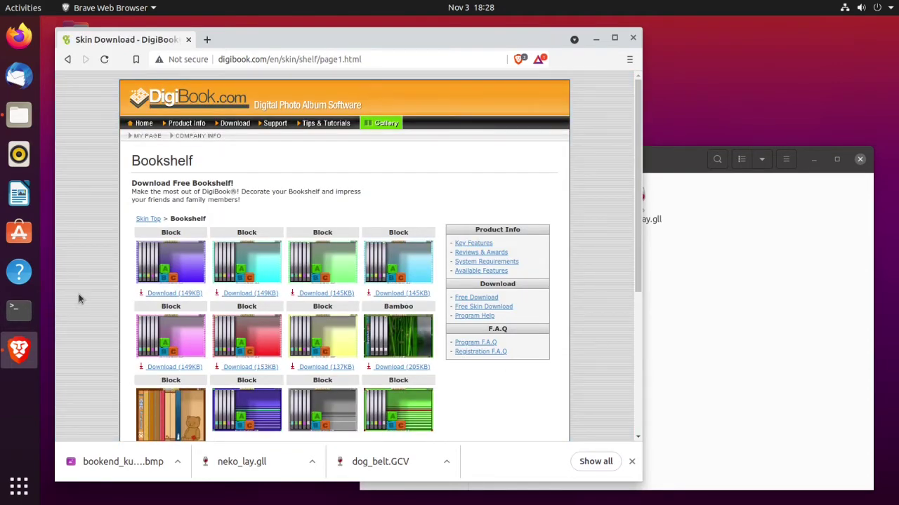
# - Save the archived copy of the bear bookshelf skin, RESBKS_kuma.GPT, in the DigiBook Skins folder
pyautogui.scroll(-2, 84, 306)
pyautogui.scroll(-5, 84, 306)
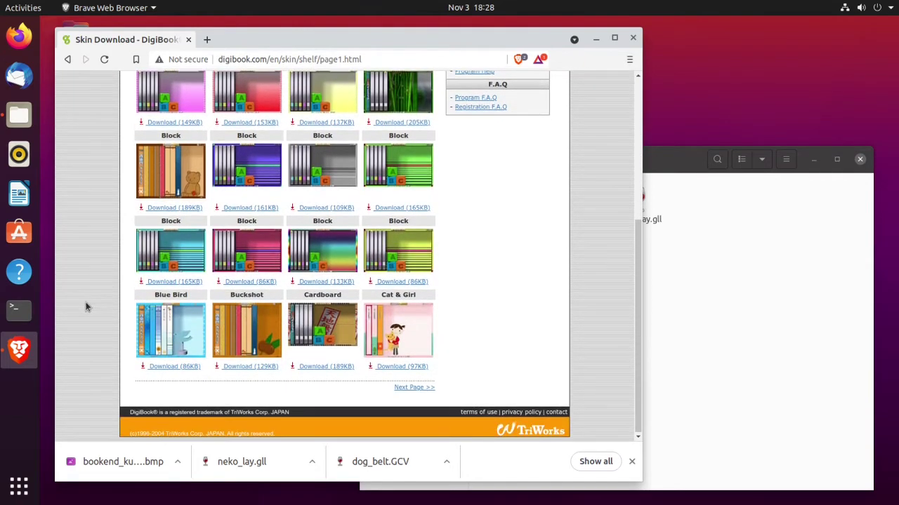
pyautogui.click(189, 211)
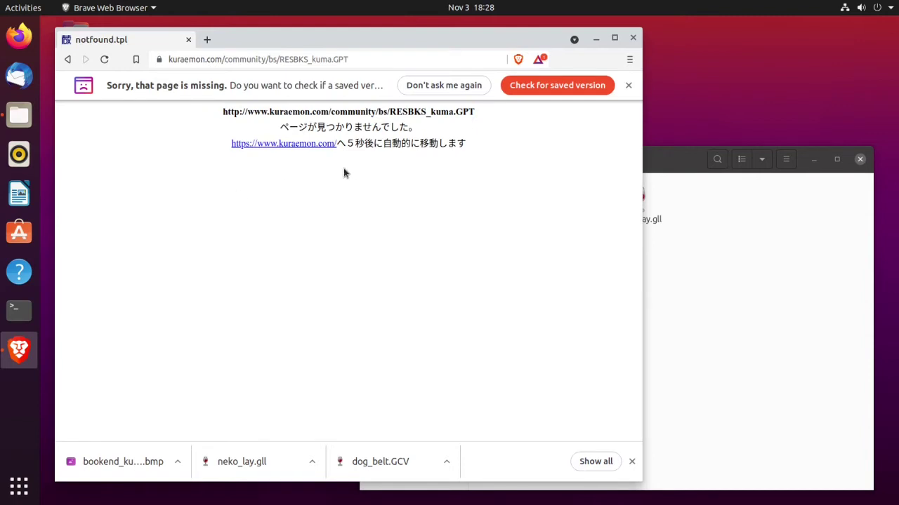
pyautogui.click(533, 86)
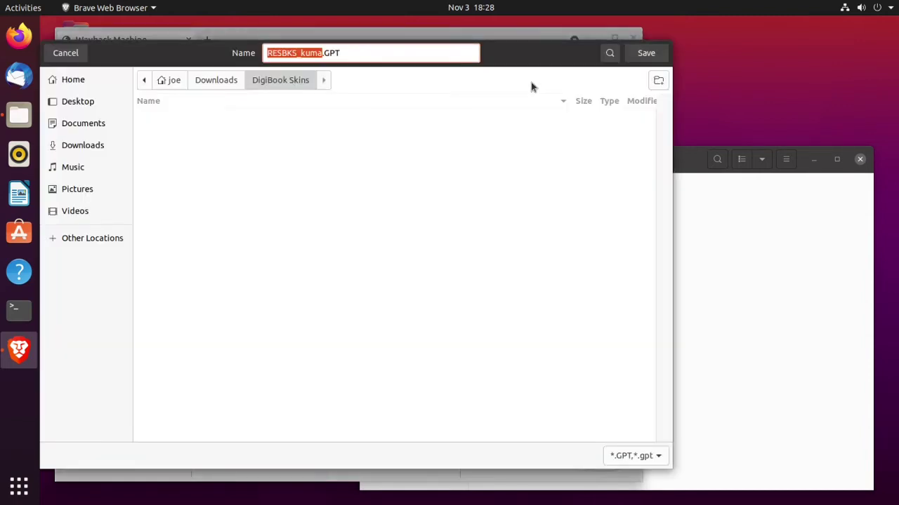
pyautogui.click(646, 54)
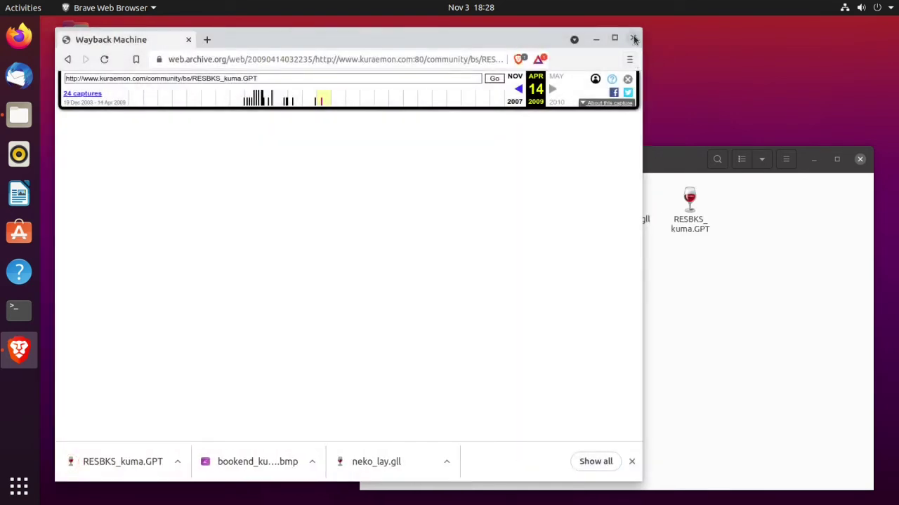
# - Return to the main DigiBook skin page, bookmark it in the Bookmarks folder and close the browser
pyautogui.click(69, 60)
pyautogui.click(68, 60)
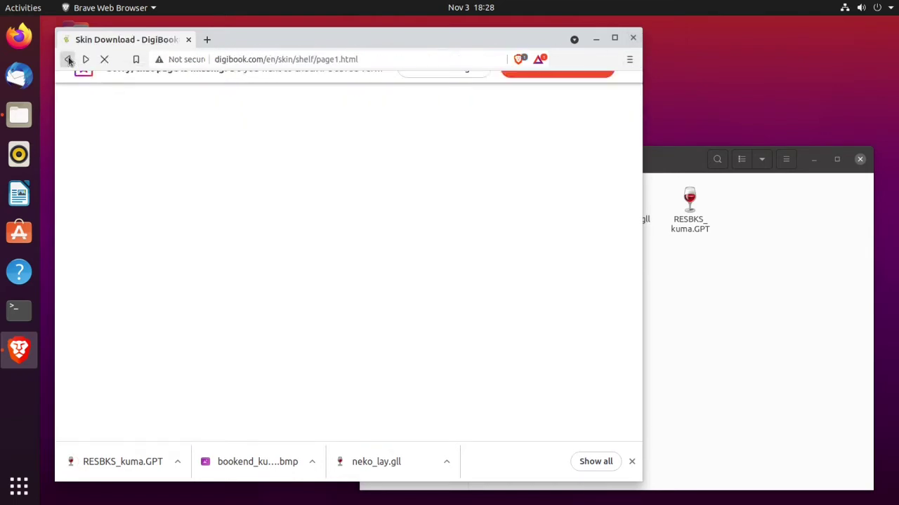
pyautogui.click(68, 60)
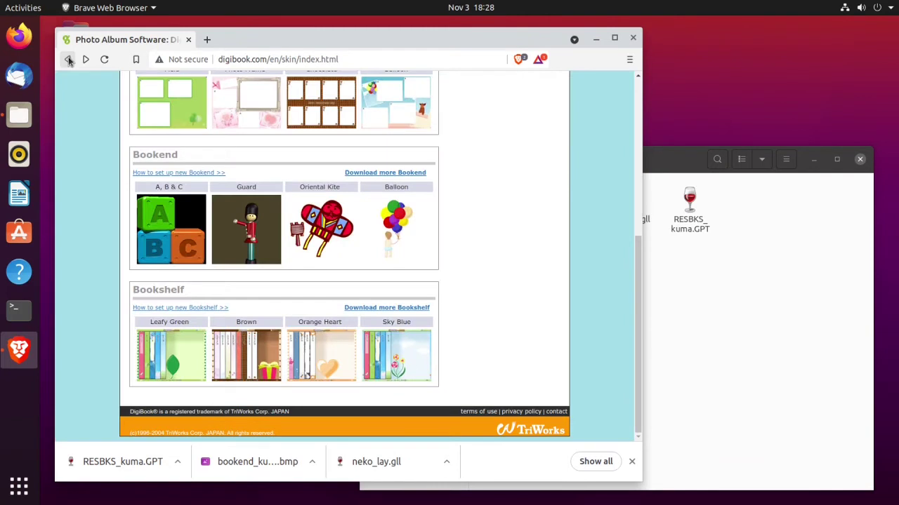
pyautogui.click(136, 60)
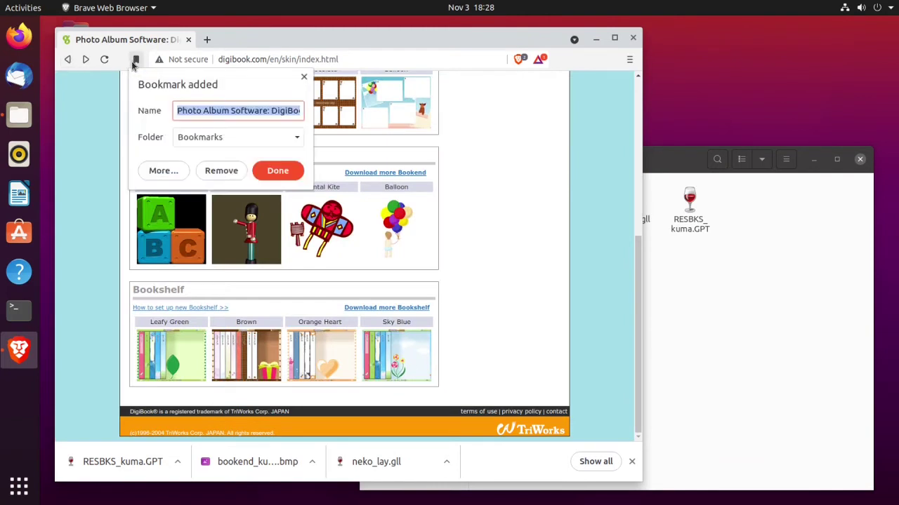
pyautogui.click(273, 172)
pyautogui.click(633, 40)
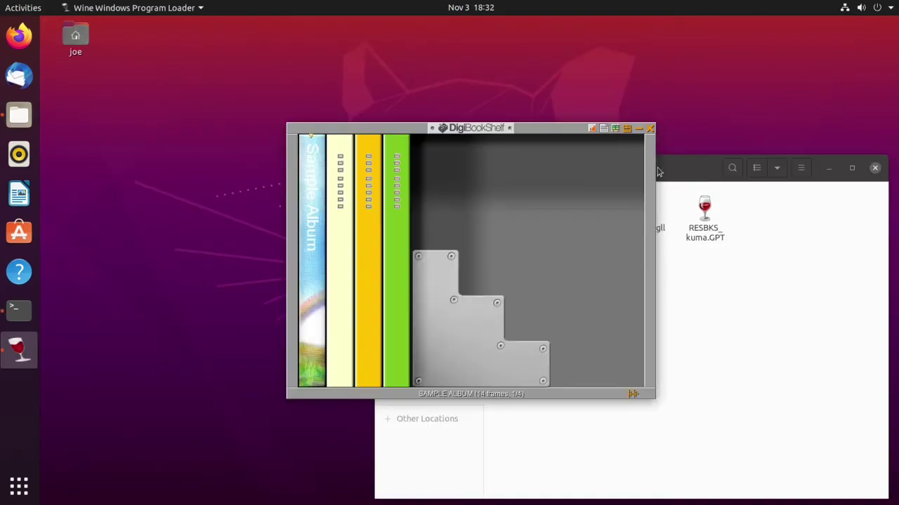
# - Move the DigiBook Skins folder window off part of the bookshelf and add bookend_kumakinoko.bmp to DigiBookShelf
pyautogui.click(668, 175)
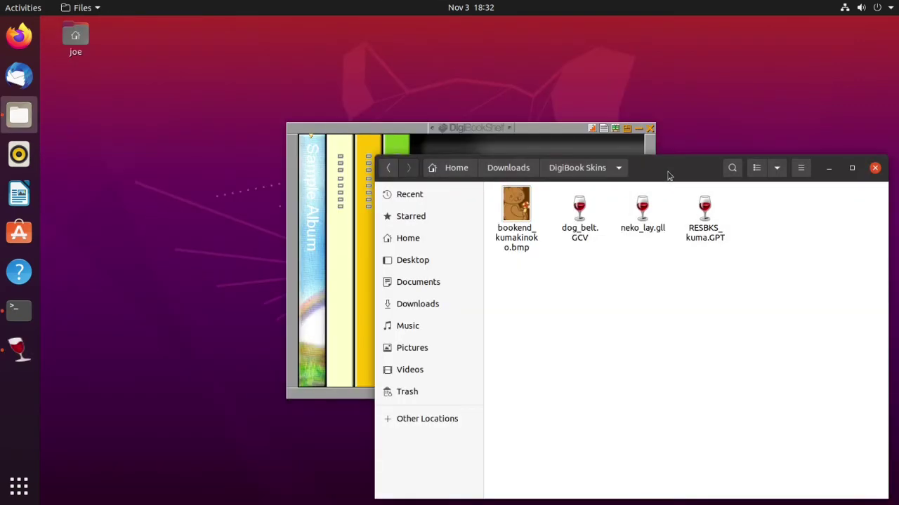
pyautogui.moveTo(668, 175); pyautogui.dragTo(341, 180)
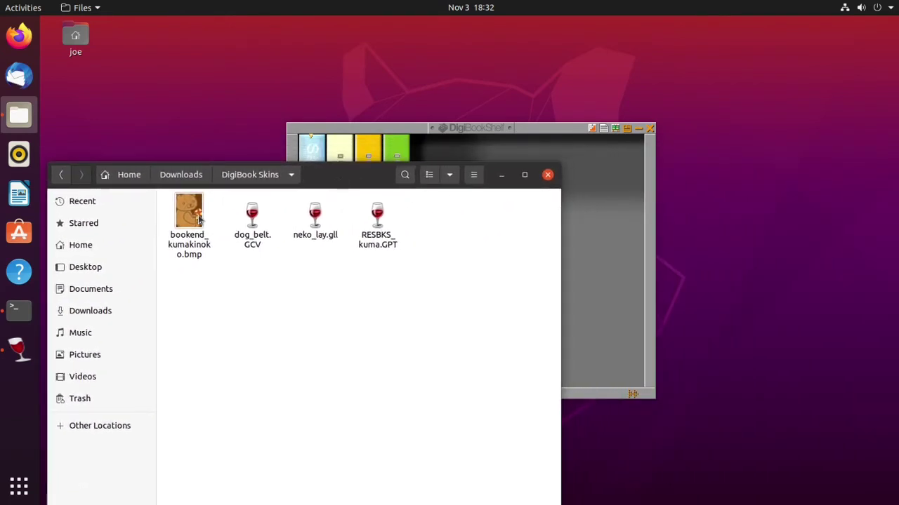
pyautogui.moveTo(198, 219); pyautogui.dragTo(611, 302)
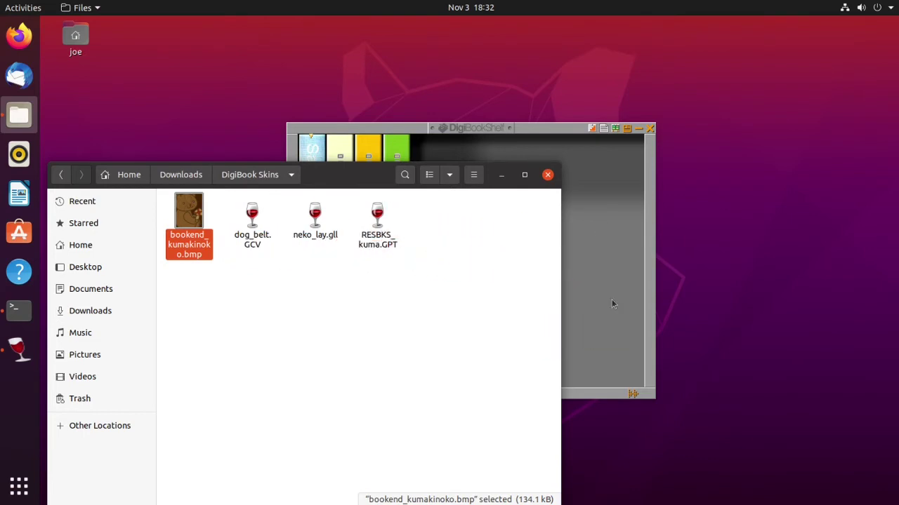
# - Add the dog_belt.GCV bookcover and RESBKS_kuma.GPT bookshelf to DigiBookShelf, closing the folder window and the completion notice
pyautogui.press('Right')
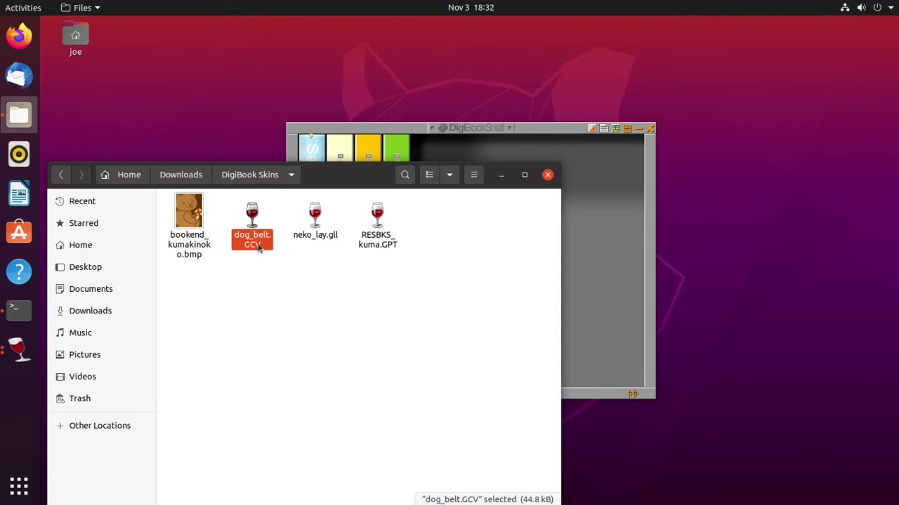
pyautogui.moveTo(262, 244); pyautogui.dragTo(599, 280)
pyautogui.press('Right')
pyautogui.moveTo(384, 242); pyautogui.dragTo(603, 265)
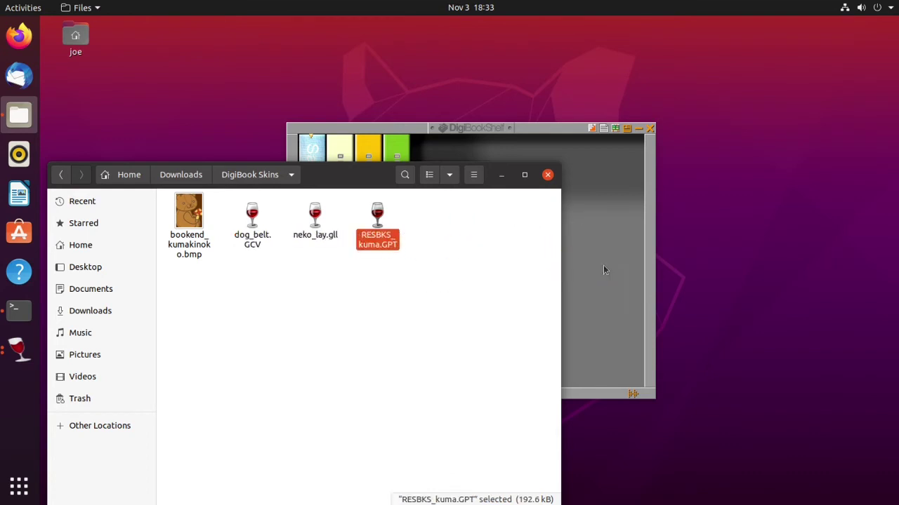
pyautogui.click(548, 175)
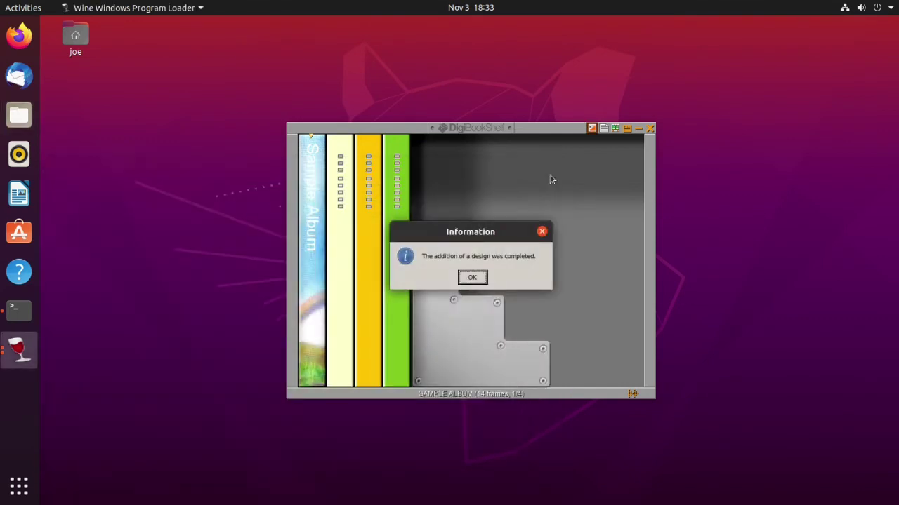
pyautogui.click(471, 278)
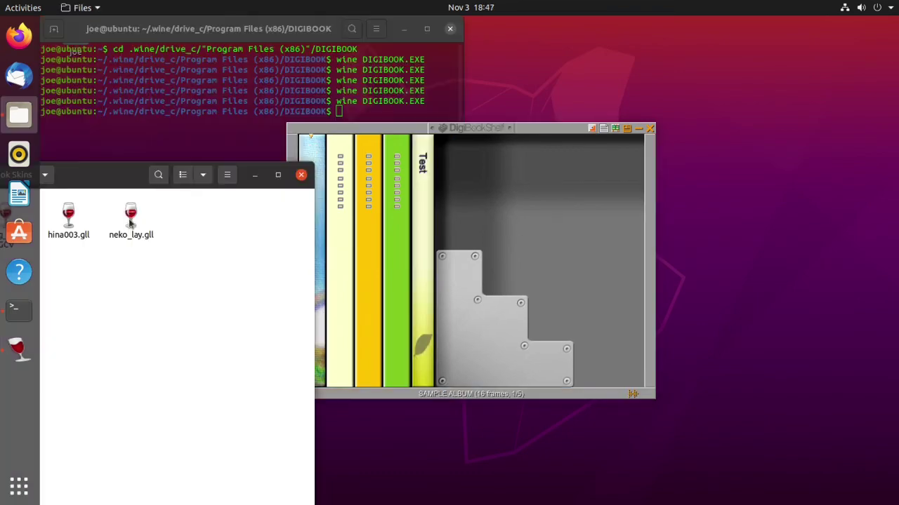
# - Open the Test album from the bookshelf and apply the neko_lay.gll layout file to it
pyautogui.click(131, 219)
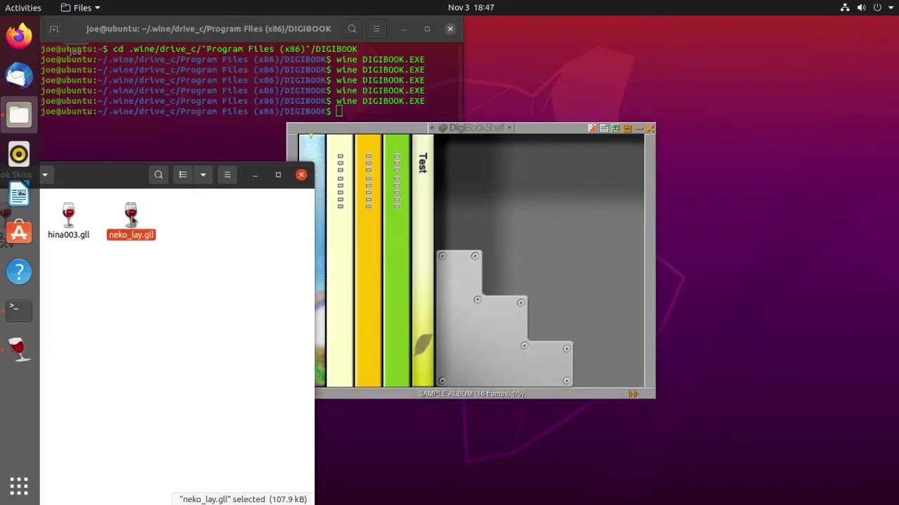
pyautogui.doubleClick(421, 239)
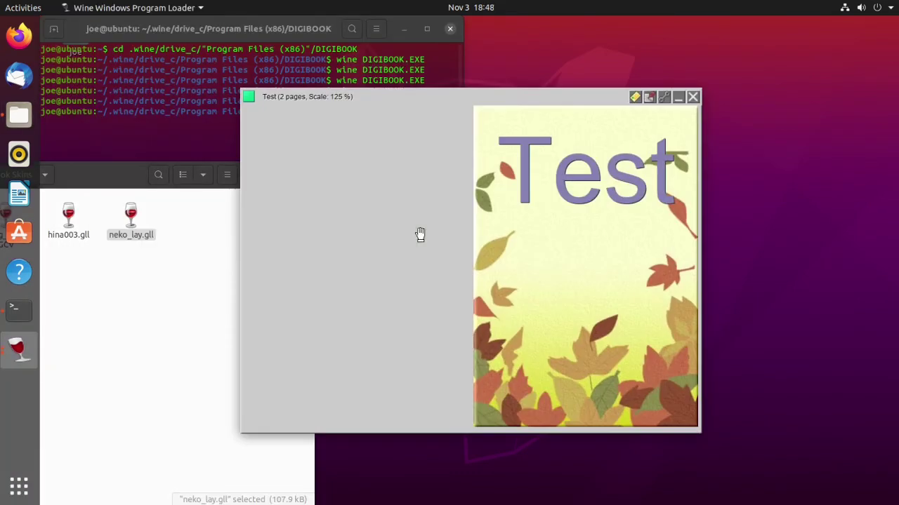
pyautogui.moveTo(132, 217); pyautogui.dragTo(576, 239)
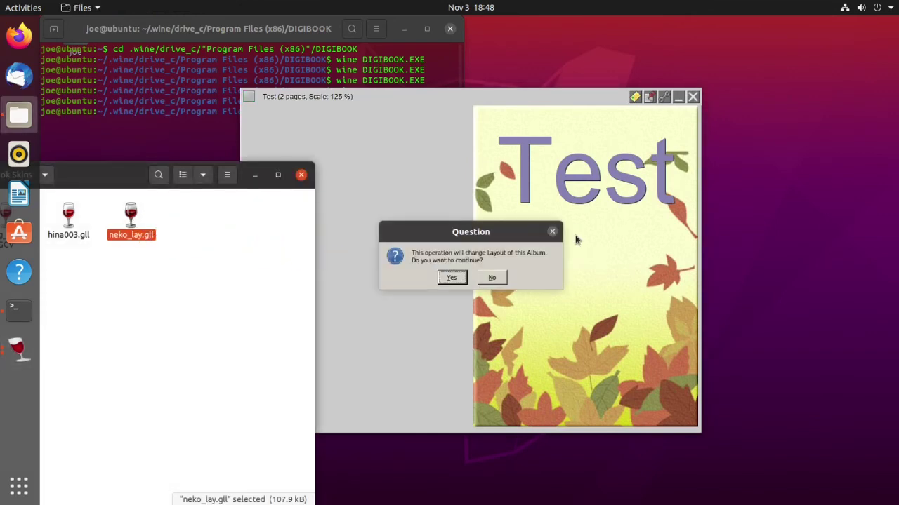
pyautogui.click(452, 278)
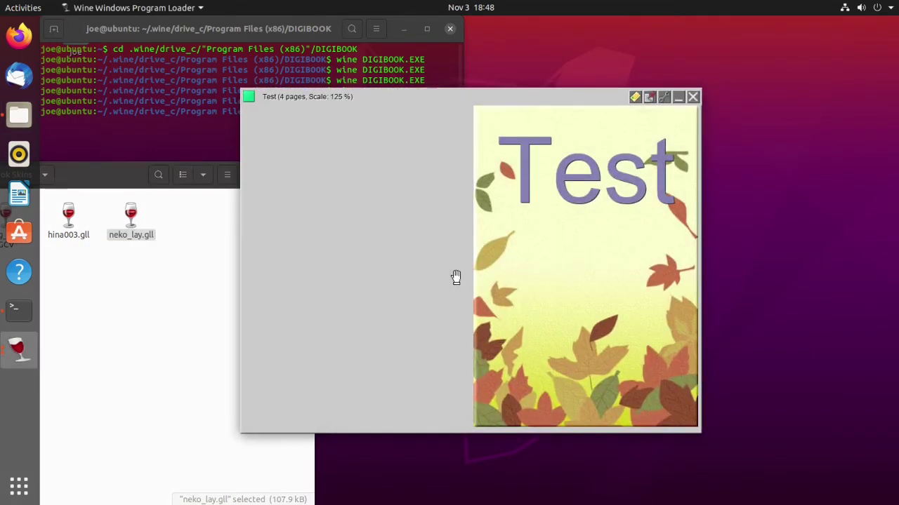
# - Apply the hina003.gll layout file to the open Test album and accept the layout change
pyautogui.click(69, 216)
pyautogui.moveTo(69, 216); pyautogui.dragTo(577, 231)
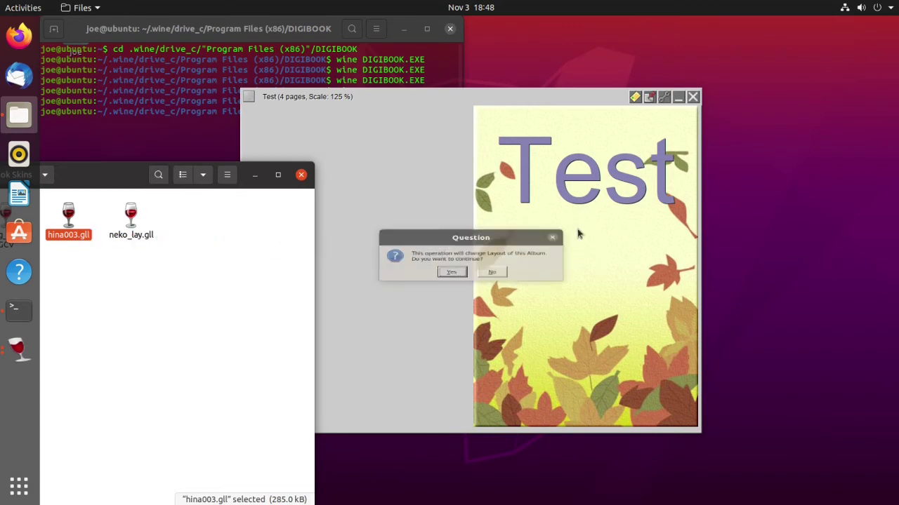
pyautogui.click(462, 278)
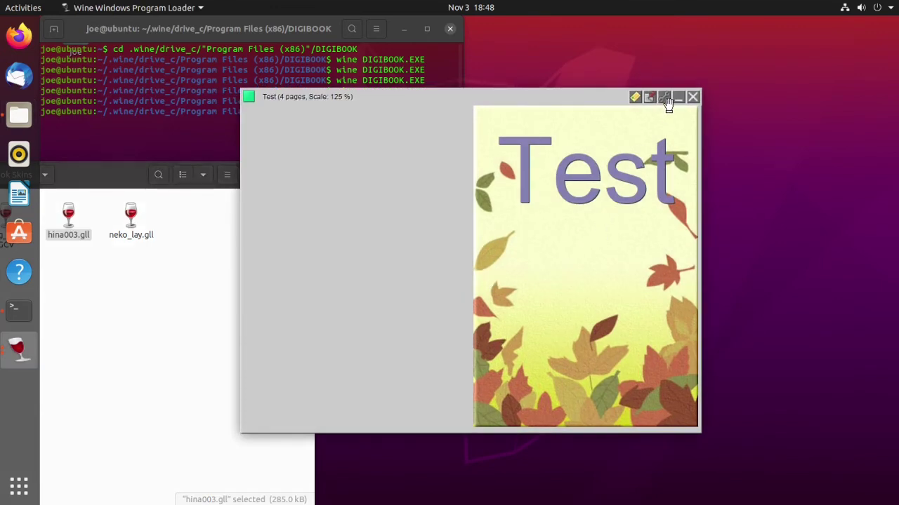
# - Set the Test album's spread page layout to the green cats layout from the Others group and turn to the first spread
pyautogui.click(665, 99)
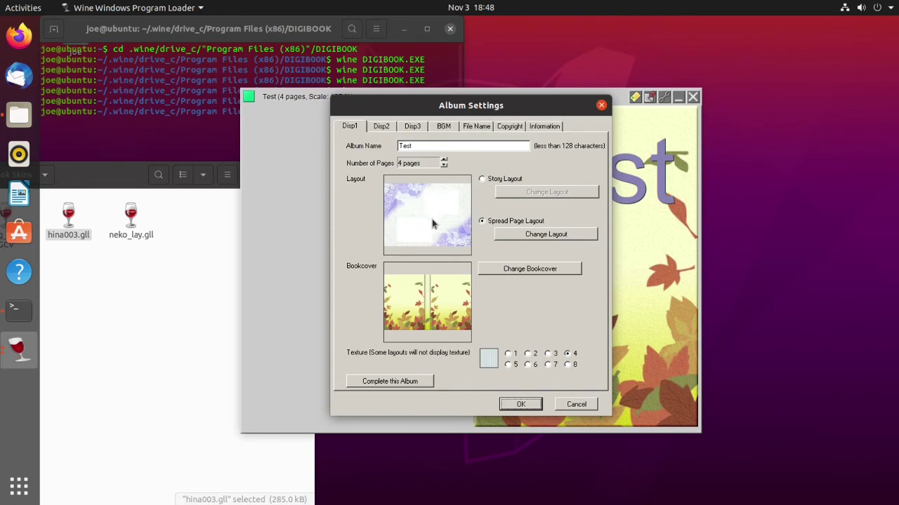
pyautogui.click(508, 237)
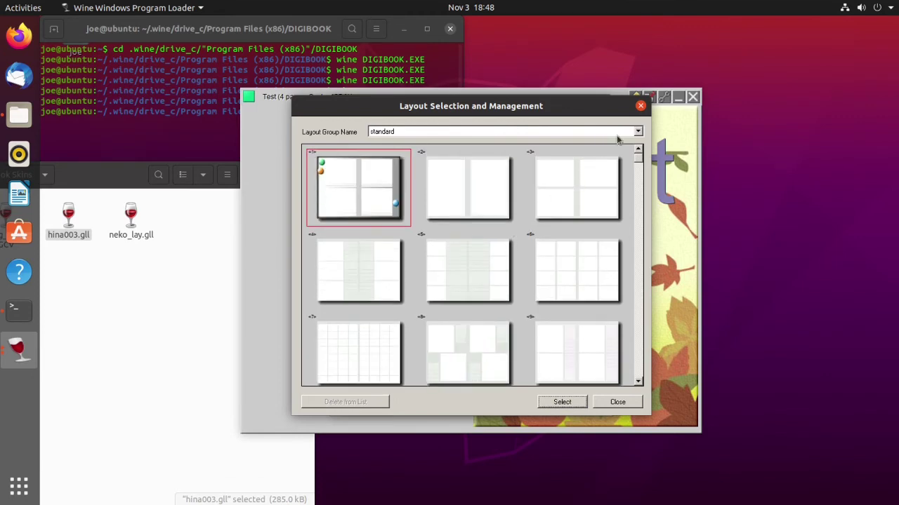
pyautogui.click(638, 132)
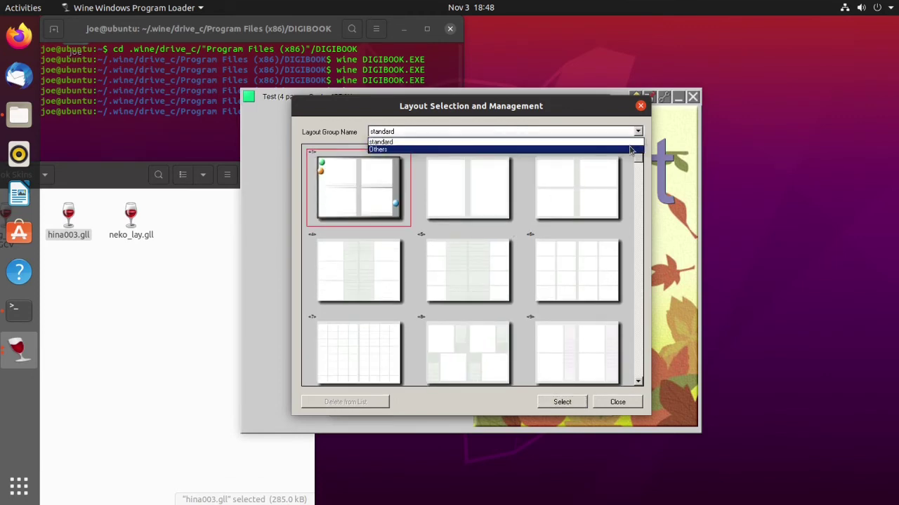
pyautogui.click(632, 150)
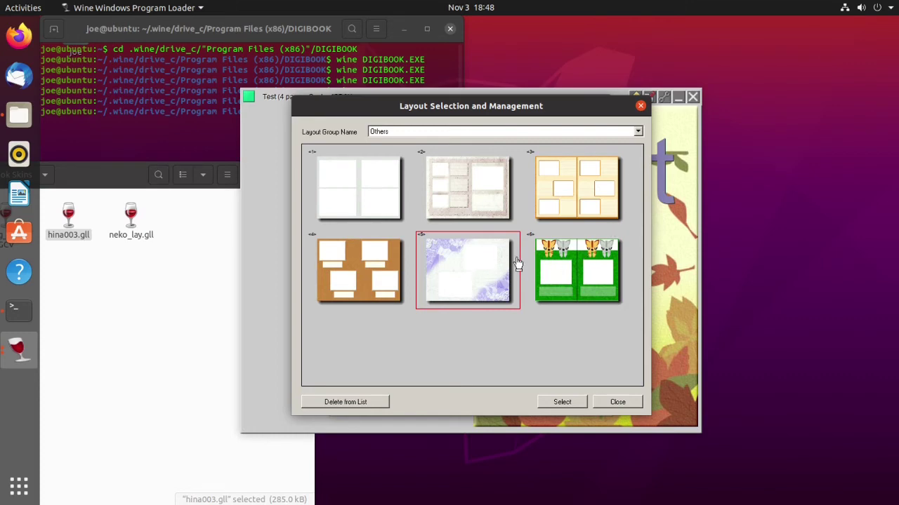
pyautogui.click(562, 274)
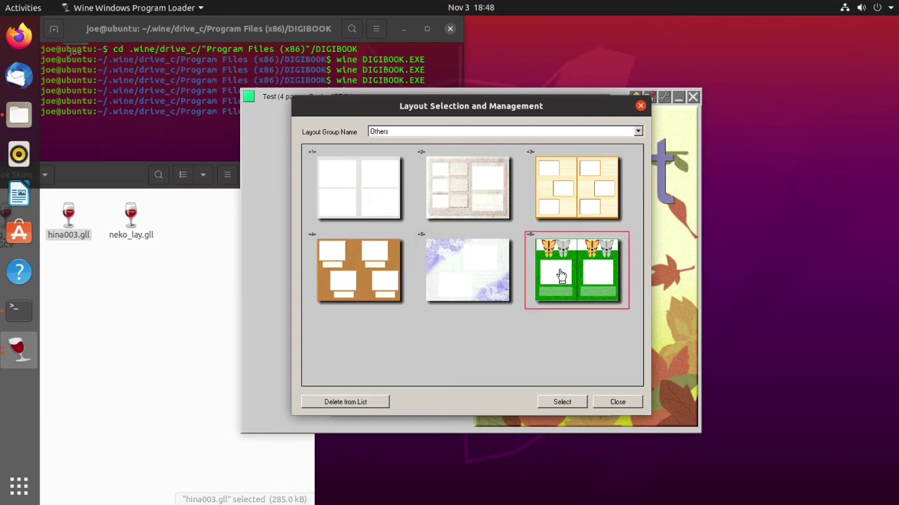
pyautogui.click(564, 401)
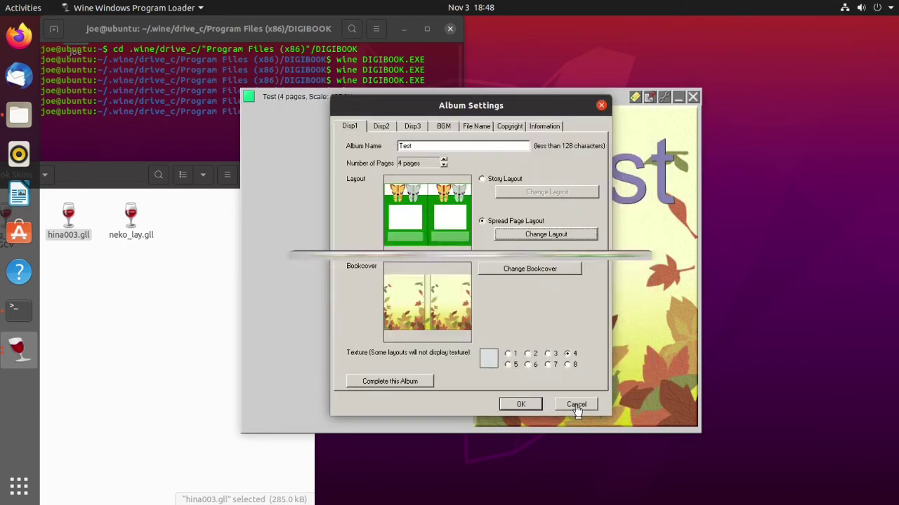
pyautogui.click(520, 404)
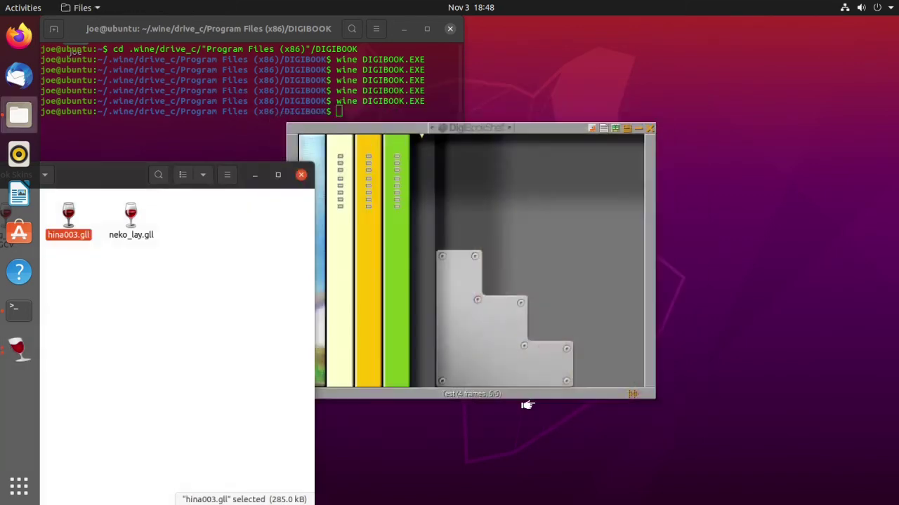
pyautogui.click(621, 293)
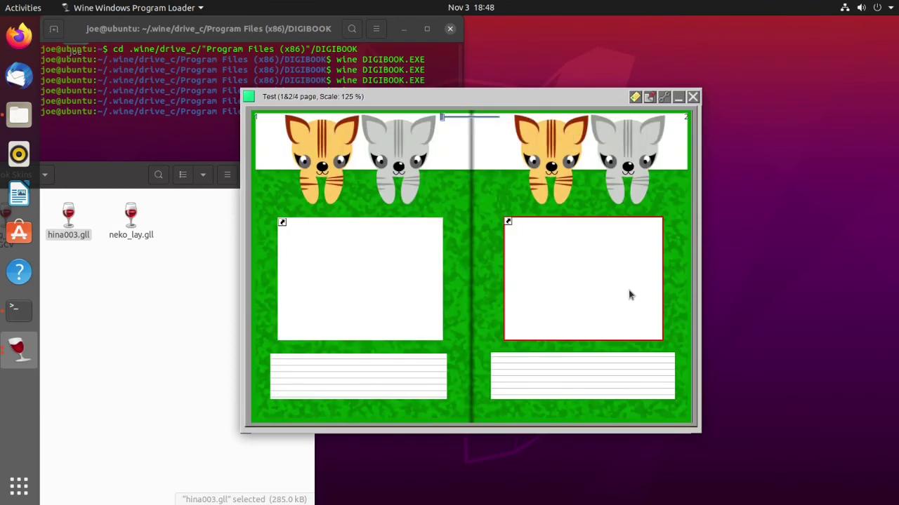
pyautogui.moveTo(630, 295)
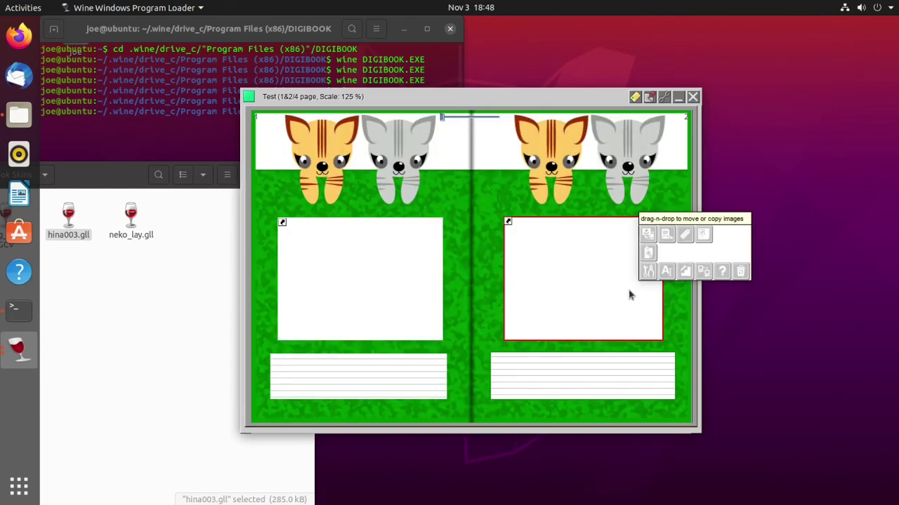
# - Set the Test album's spread page layout to the purple floral layout from the Others group and turn to the first spread
pyautogui.click(663, 99)
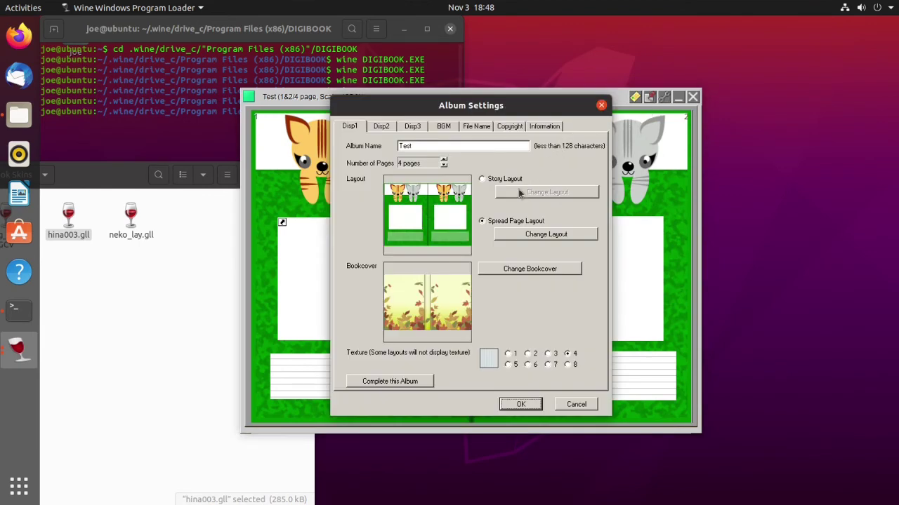
pyautogui.click(525, 237)
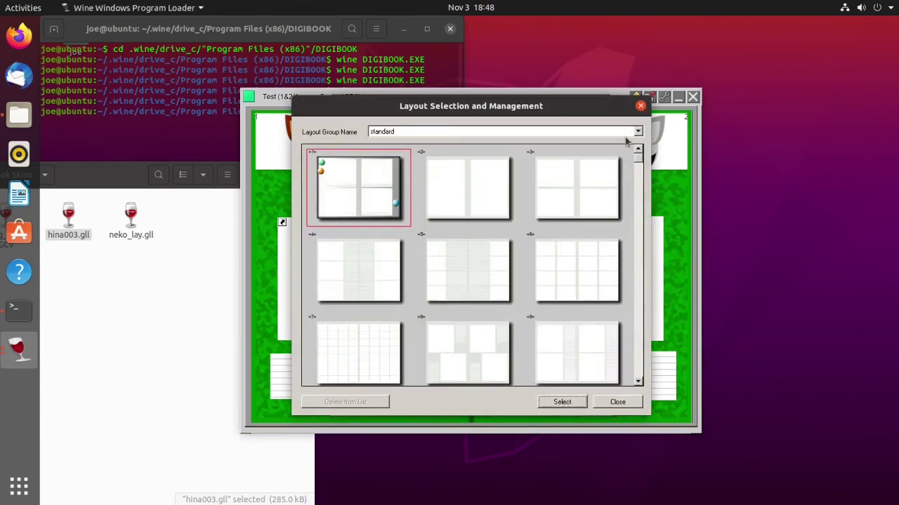
pyautogui.click(638, 132)
pyautogui.click(618, 149)
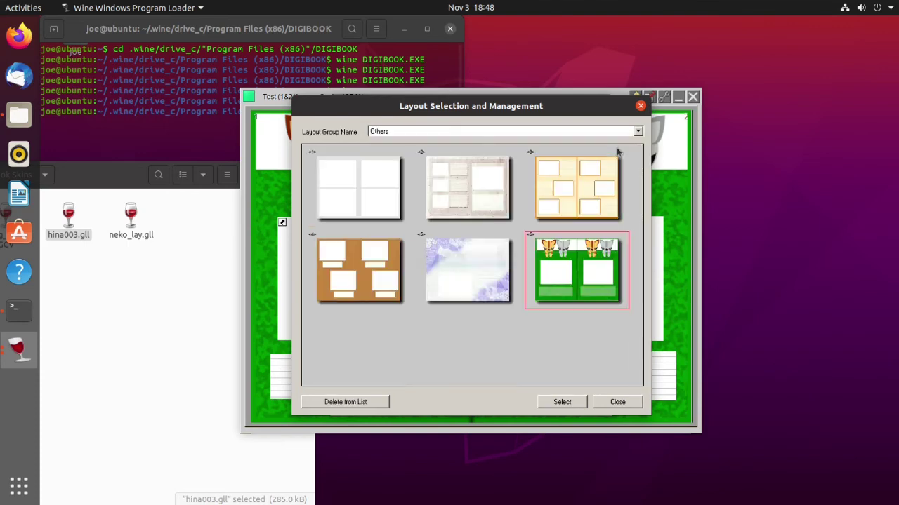
pyautogui.click(497, 267)
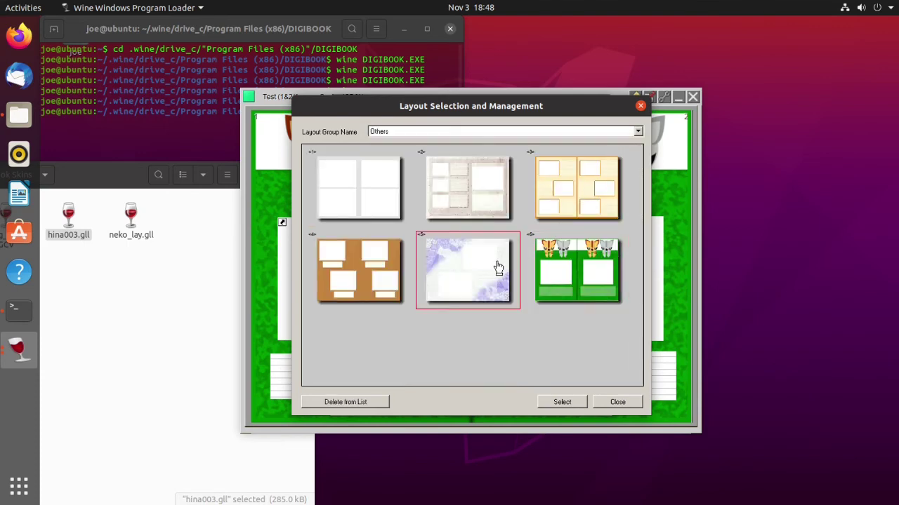
pyautogui.click(551, 403)
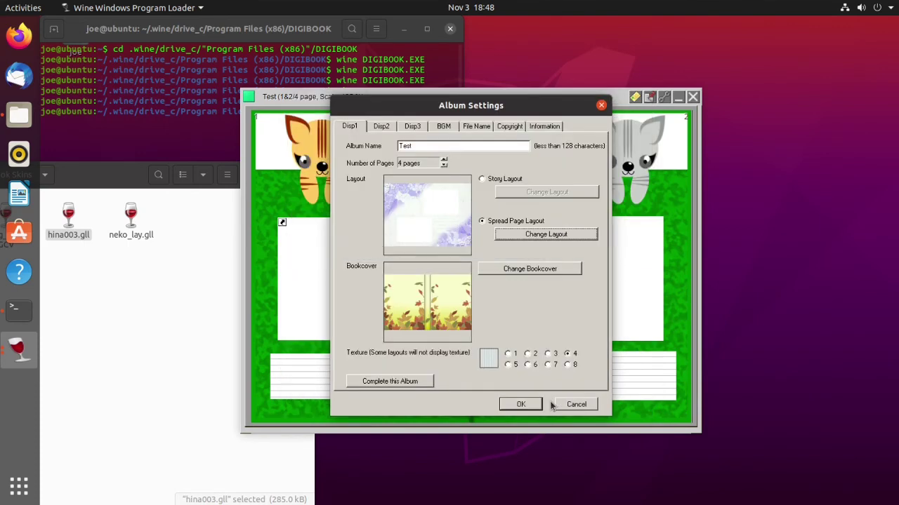
pyautogui.click(530, 404)
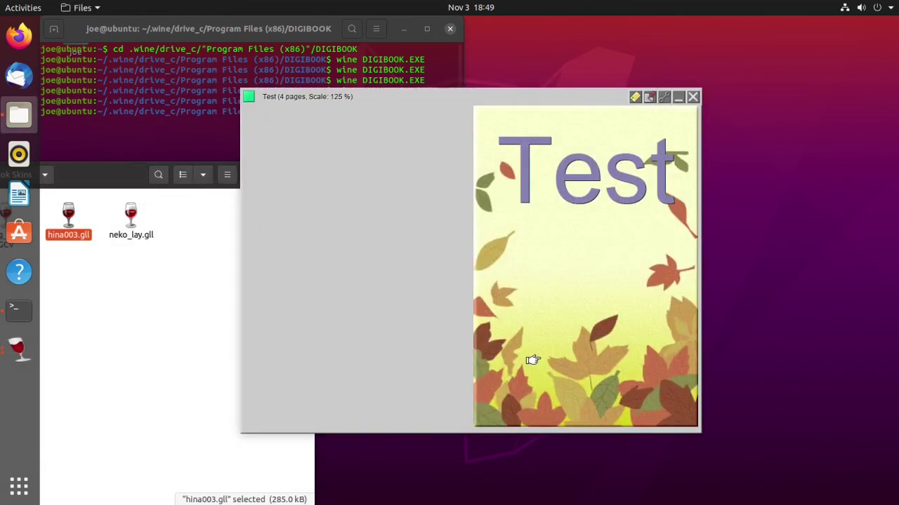
pyautogui.click(605, 272)
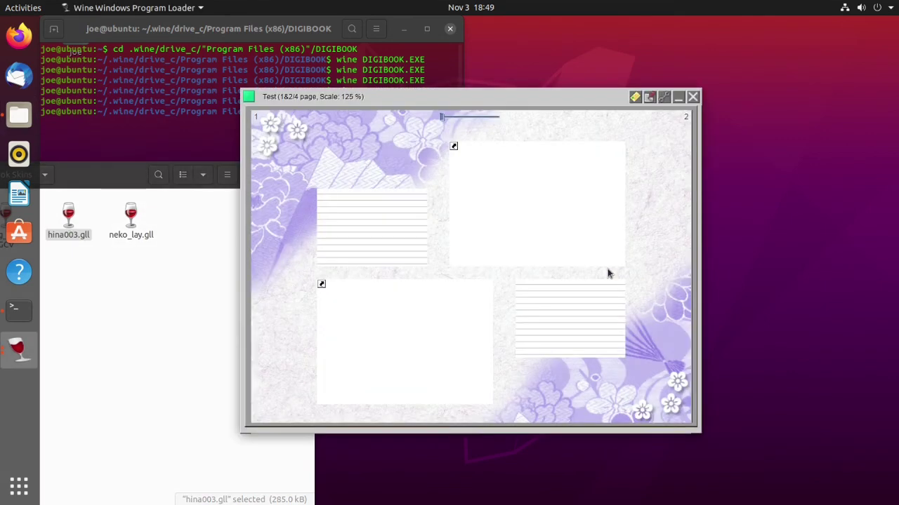
pyautogui.rightClick(608, 273)
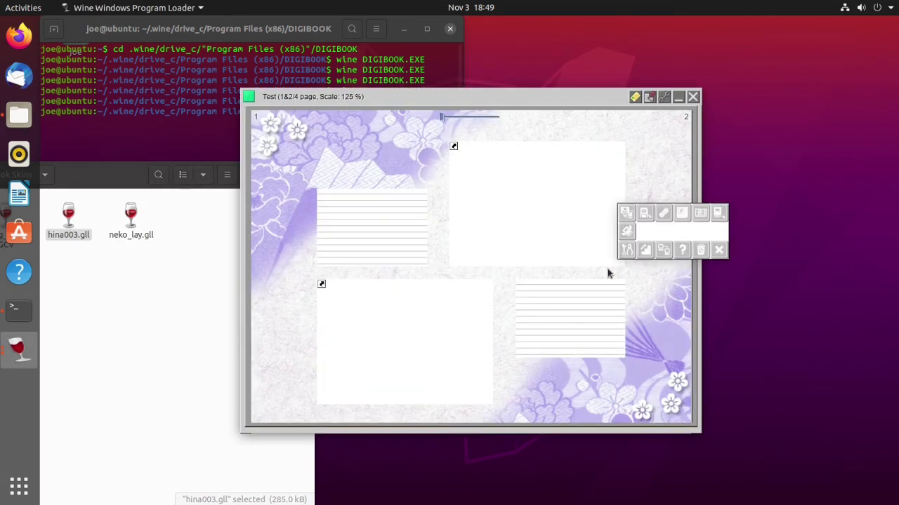
# - Close the Test album and open the design settings of the bookshelf
pyautogui.click(693, 98)
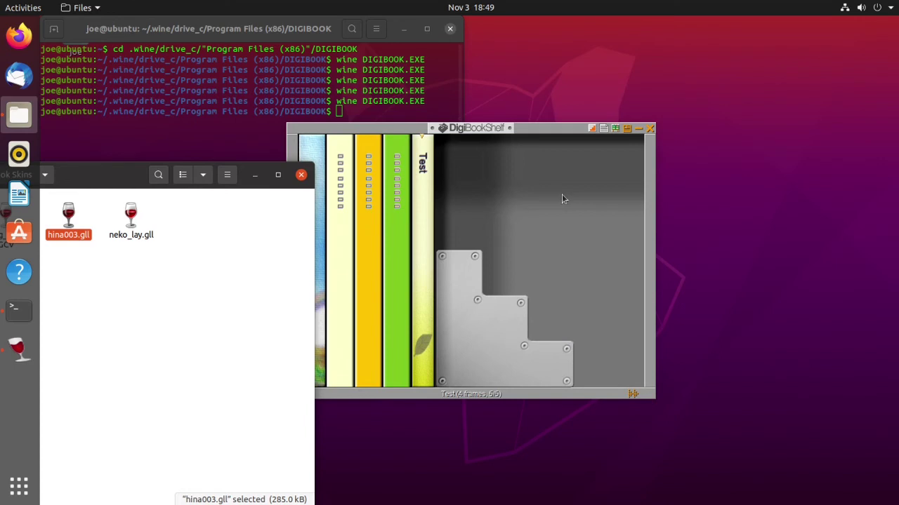
pyautogui.click(526, 214)
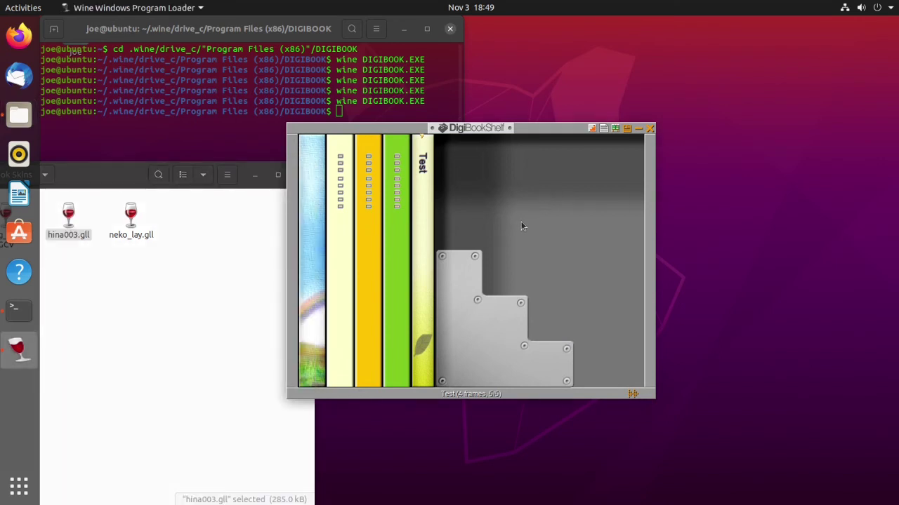
pyautogui.doubleClick(521, 225)
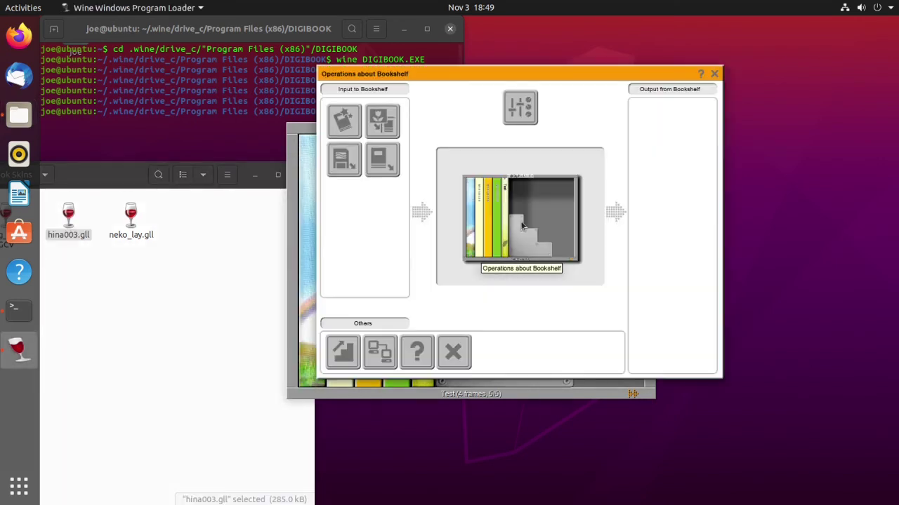
pyautogui.click(522, 109)
pyautogui.click(522, 124)
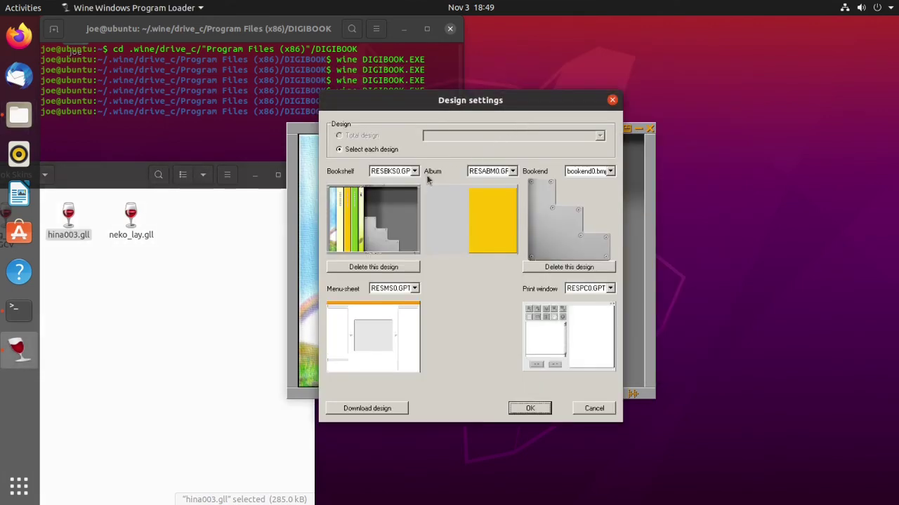
# - Set the bookshelf design to RESBKS.GPT and the bookend to bookend.bmp, and apply the design settings
pyautogui.click(414, 172)
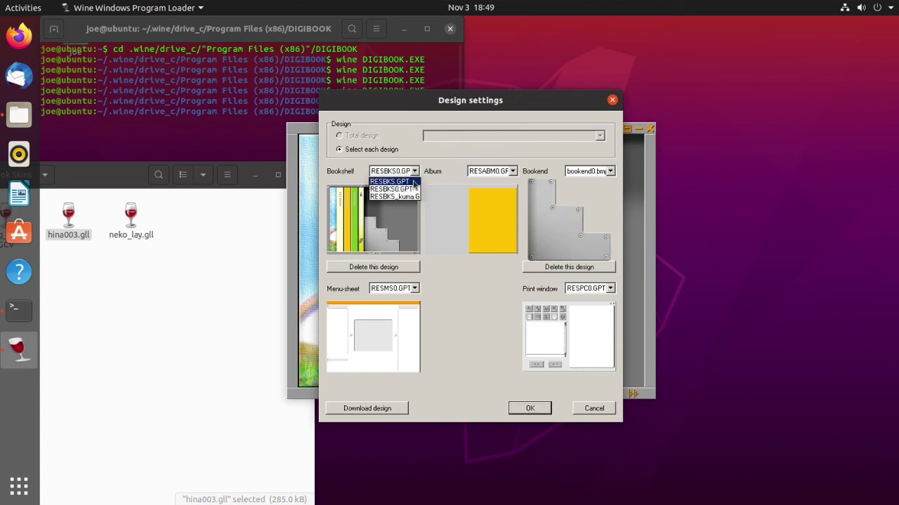
pyautogui.click(413, 182)
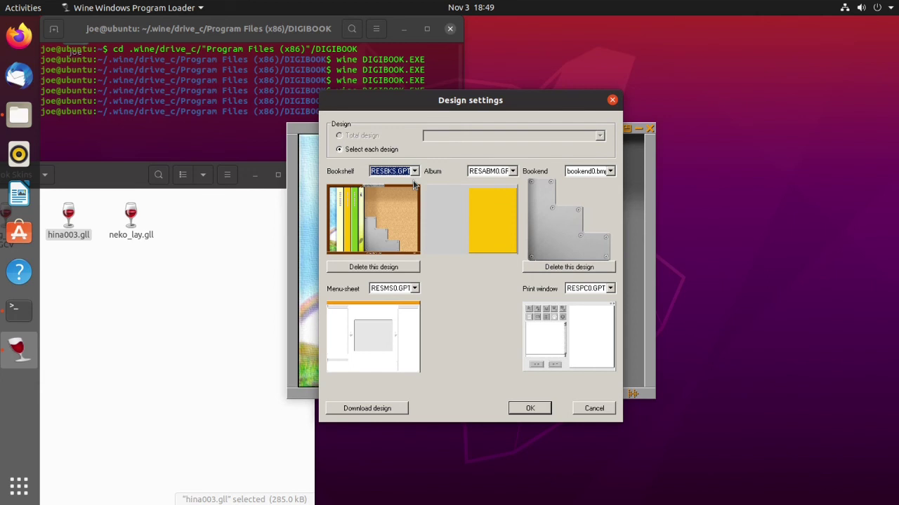
pyautogui.click(610, 173)
pyautogui.click(610, 182)
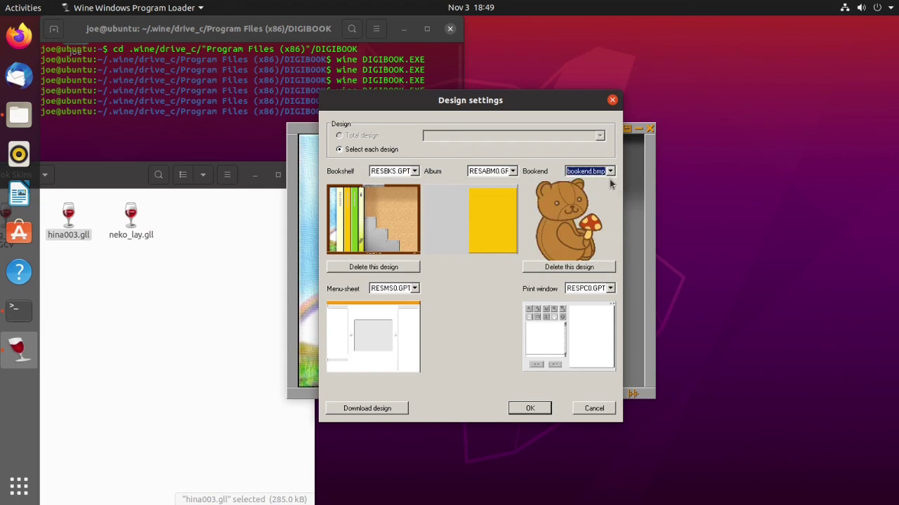
pyautogui.click(530, 410)
pyautogui.click(530, 411)
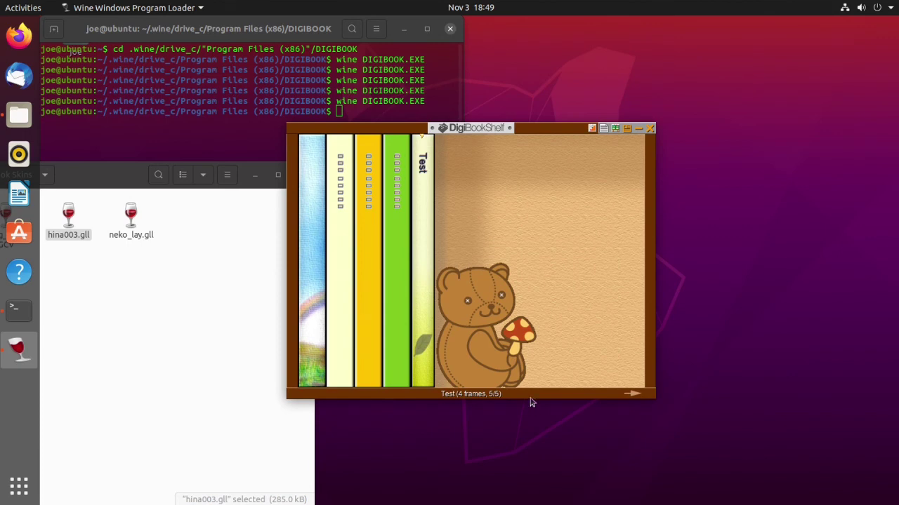
# - Change the Test album's bookcover to the green cover with two dogs and turn to the first spread
pyautogui.click(422, 272)
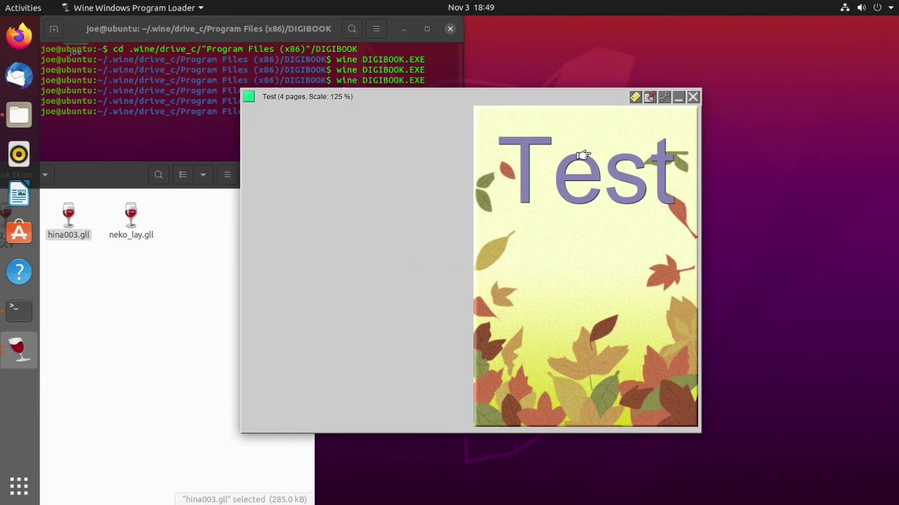
pyautogui.click(665, 102)
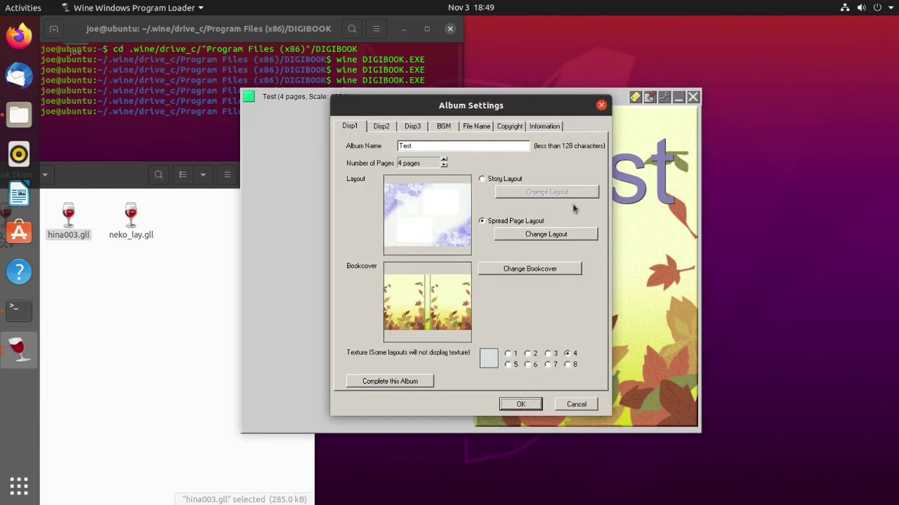
pyautogui.click(539, 271)
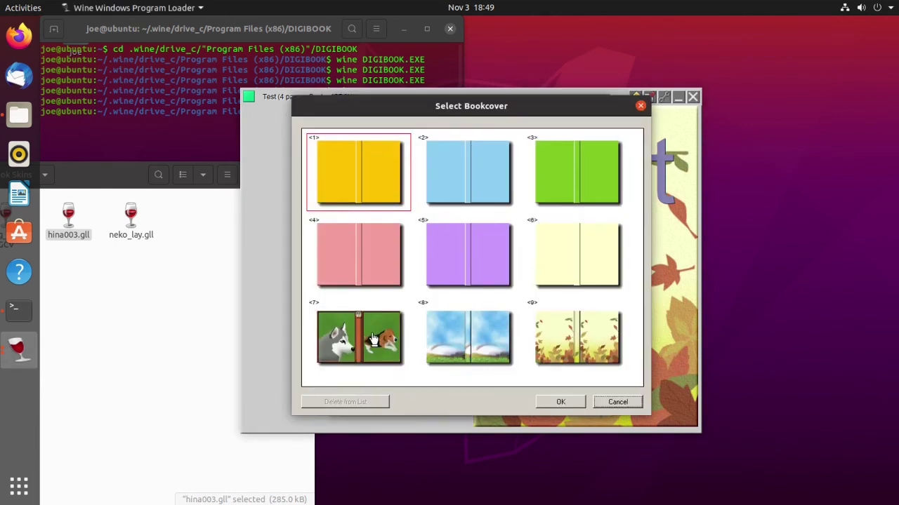
pyautogui.click(373, 339)
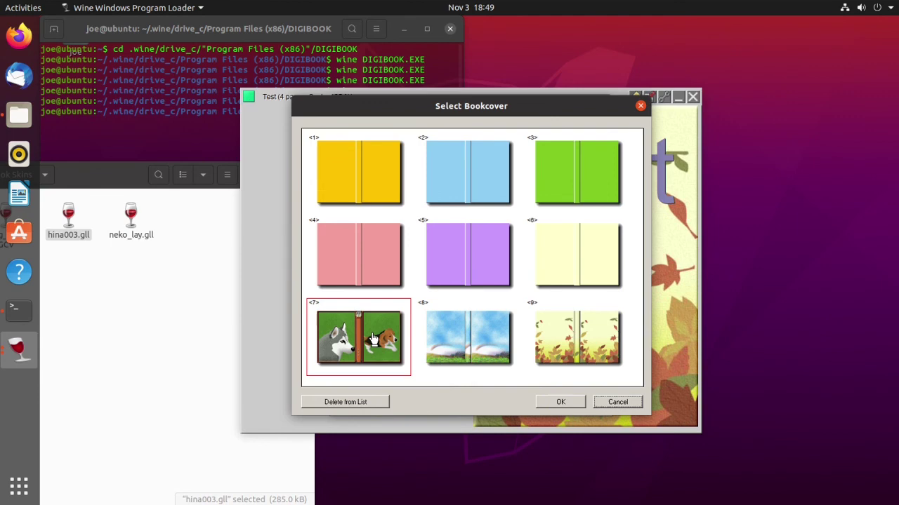
pyautogui.click(548, 401)
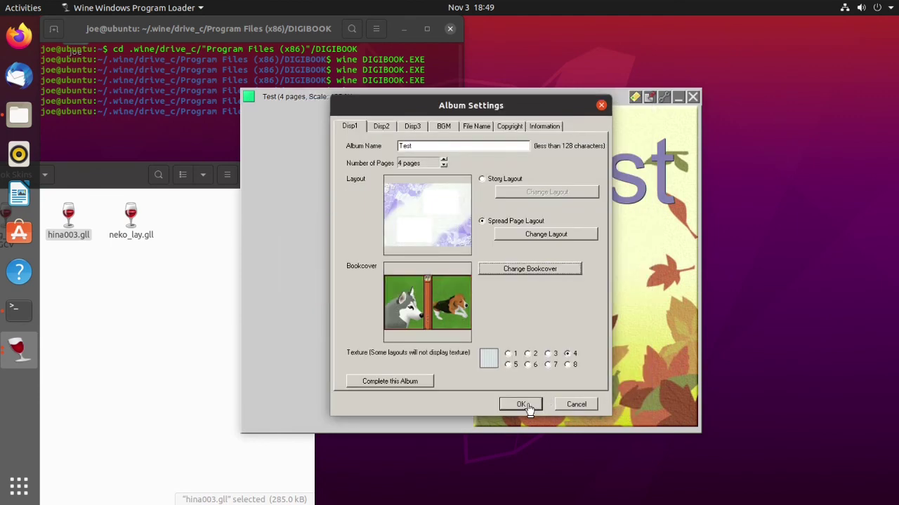
pyautogui.click(527, 406)
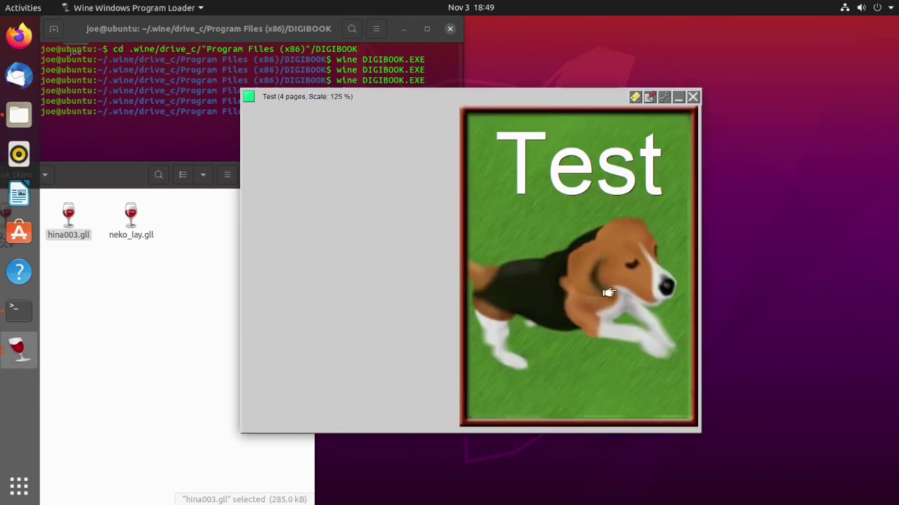
pyautogui.click(626, 271)
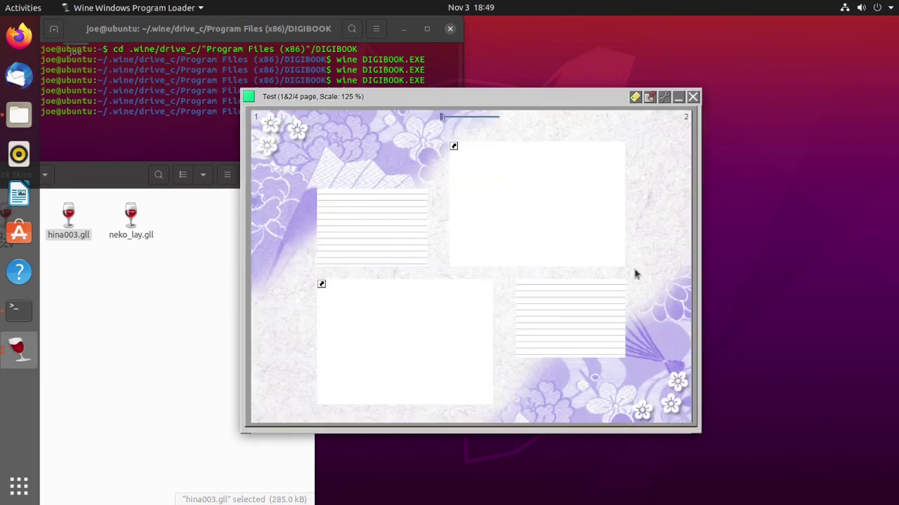
pyautogui.rightClick(634, 273)
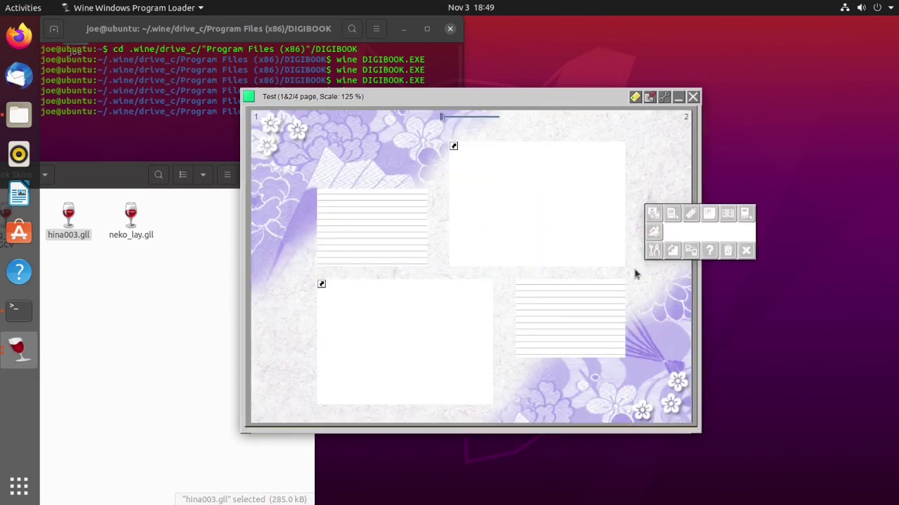